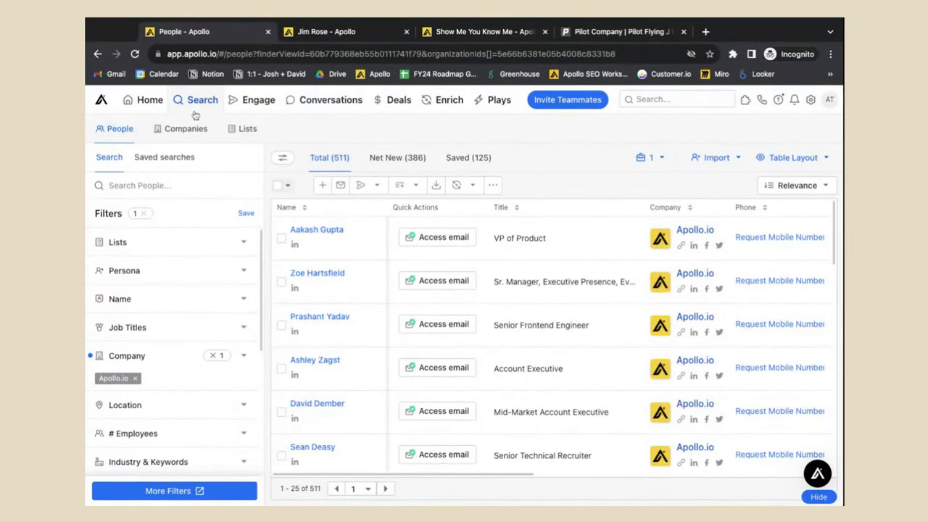
Load the pinned saved people search "VP of Ops — Retail".
{"action": "left_click", "coordinate": [151, 102]}
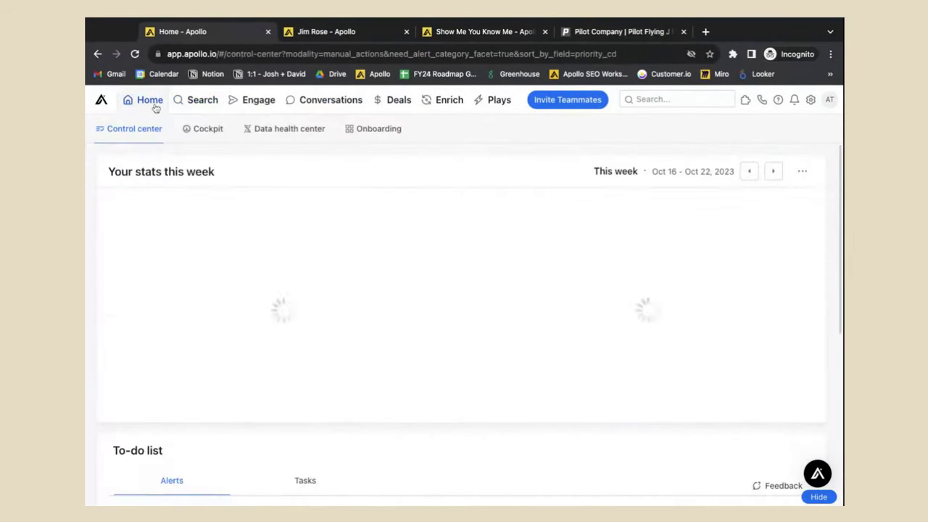
{"action": "left_click", "coordinate": [202, 99]}
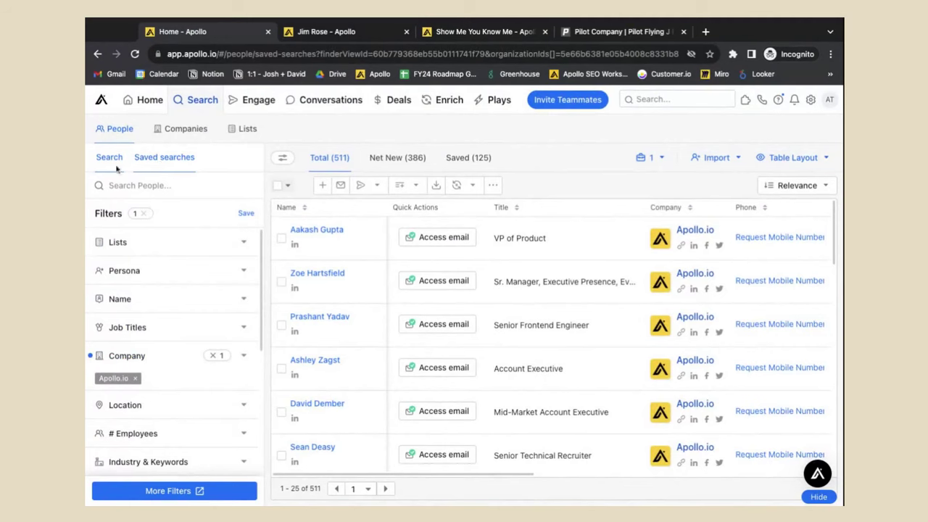
{"action": "left_click", "coordinate": [161, 165]}
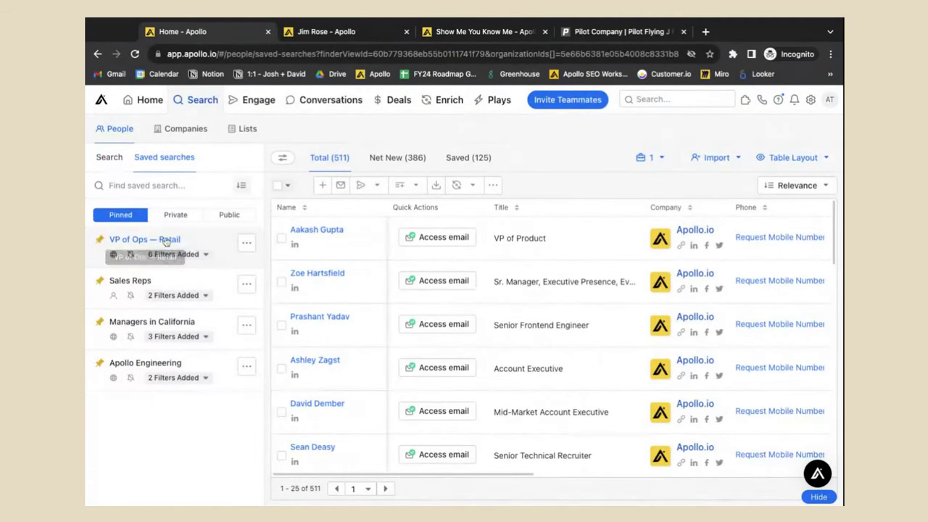
{"action": "left_click", "coordinate": [176, 242]}
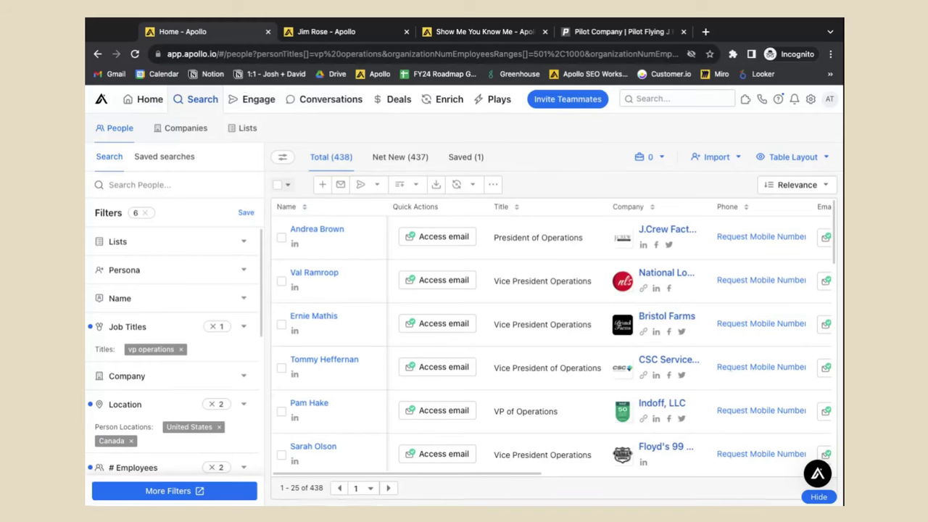
Examine the search's job title, location, employee count and industry filters, and look through the list of matching people.
{"action": "scroll", "coordinate": [145, 290], "scroll_direction": "down", "scroll_amount": 1}
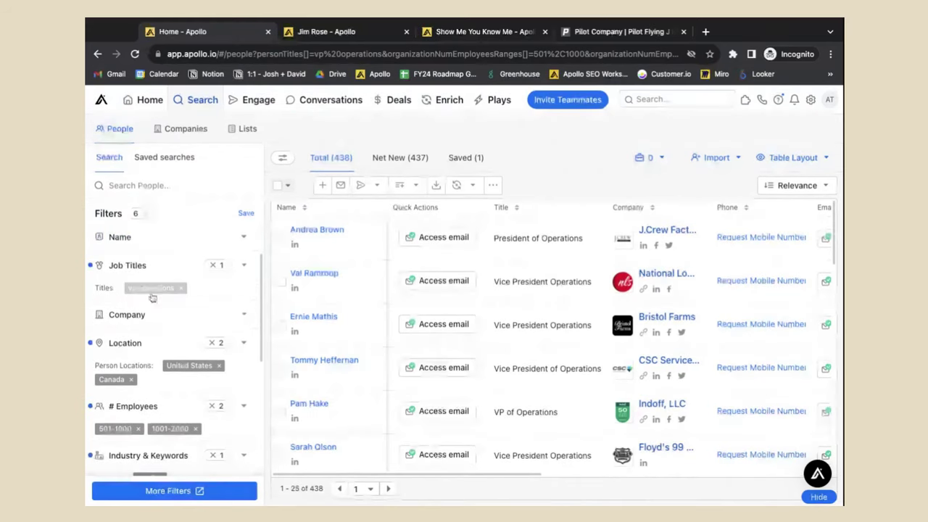
{"action": "scroll", "coordinate": [142, 290], "scroll_direction": "down", "scroll_amount": 2}
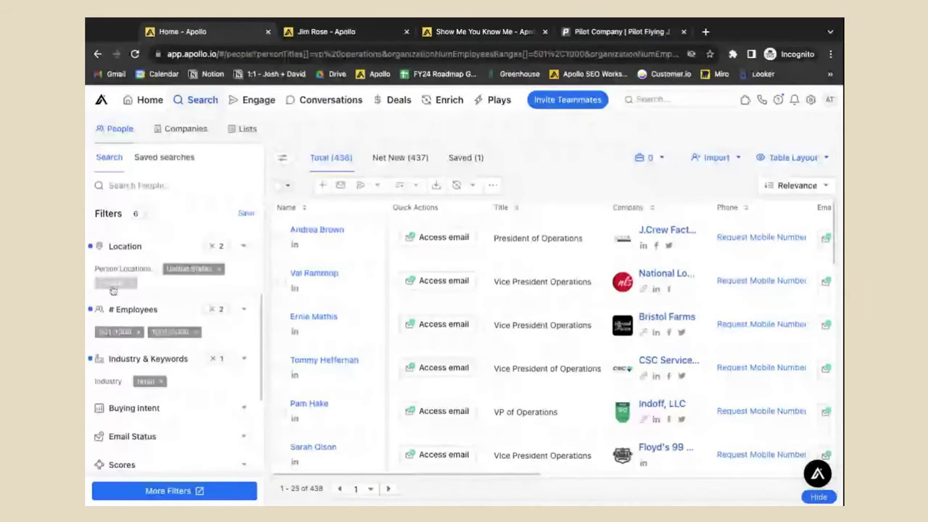
{"action": "scroll", "coordinate": [108, 292], "scroll_direction": "down", "scroll_amount": 1}
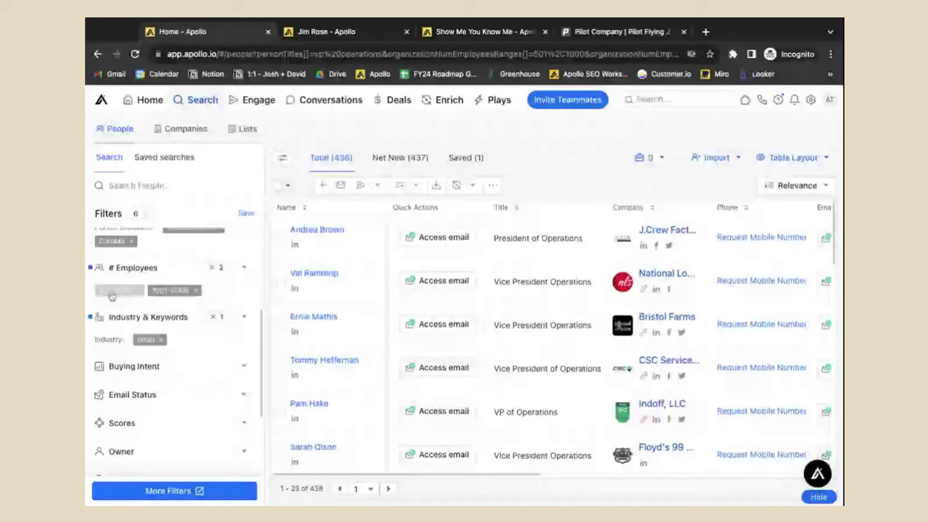
{"action": "scroll", "coordinate": [145, 286], "scroll_direction": "down", "scroll_amount": 2}
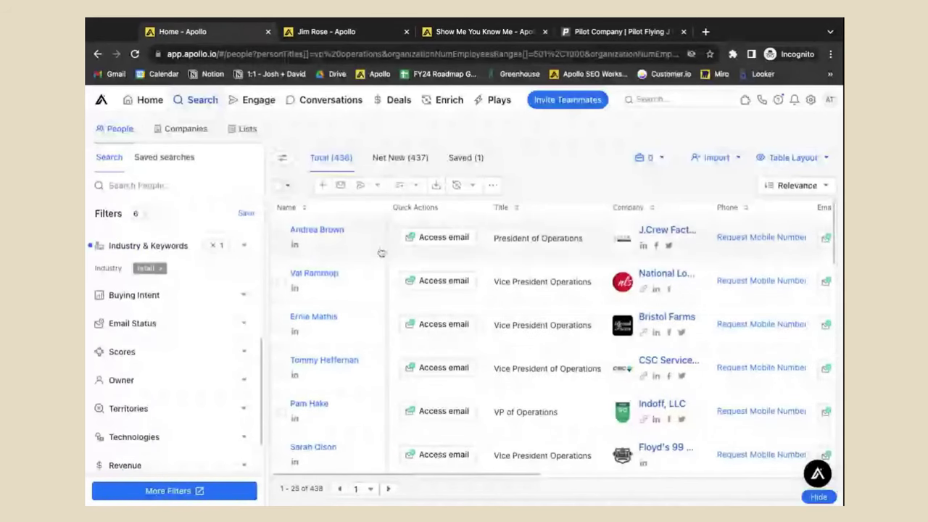
{"action": "scroll", "coordinate": [410, 262], "scroll_direction": "down", "scroll_amount": 1}
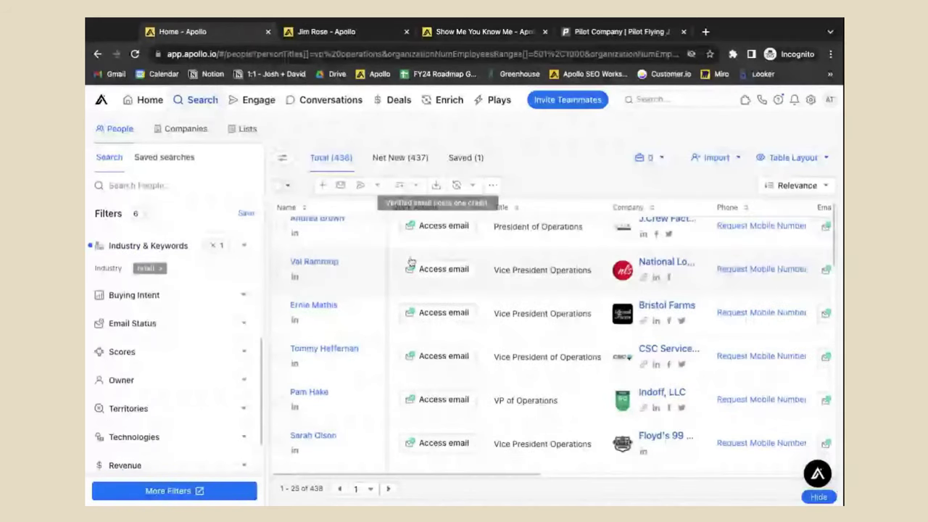
{"action": "scroll", "coordinate": [411, 261], "scroll_direction": "down", "scroll_amount": 3}
{"action": "scroll", "coordinate": [342, 254], "scroll_direction": "up", "scroll_amount": 5}
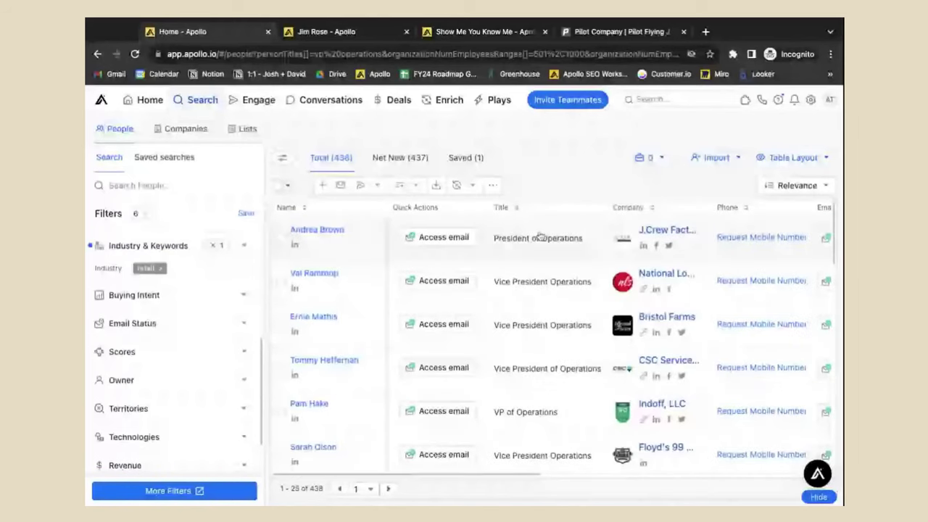
{"action": "scroll", "coordinate": [337, 310], "scroll_direction": "down", "scroll_amount": 6}
{"action": "scroll", "coordinate": [337, 310], "scroll_direction": "down", "scroll_amount": 2}
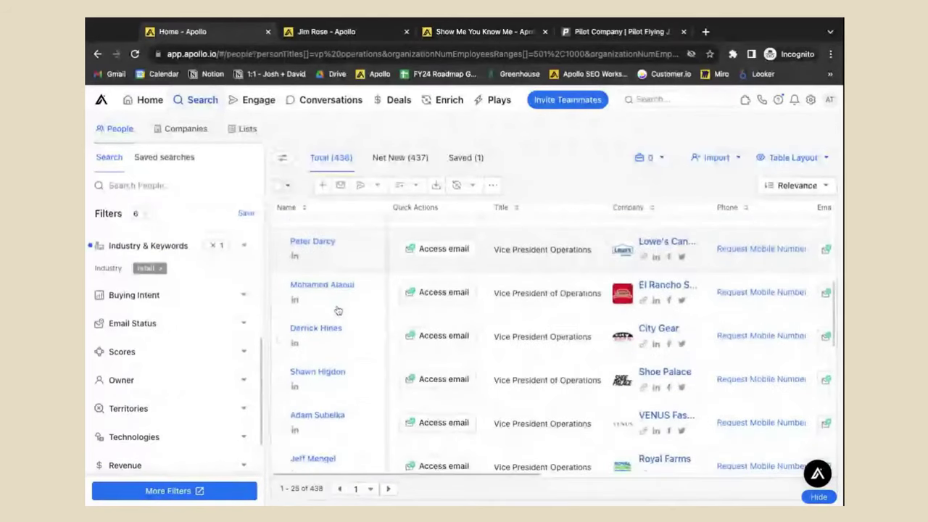
{"action": "scroll", "coordinate": [326, 290], "scroll_direction": "up", "scroll_amount": 4}
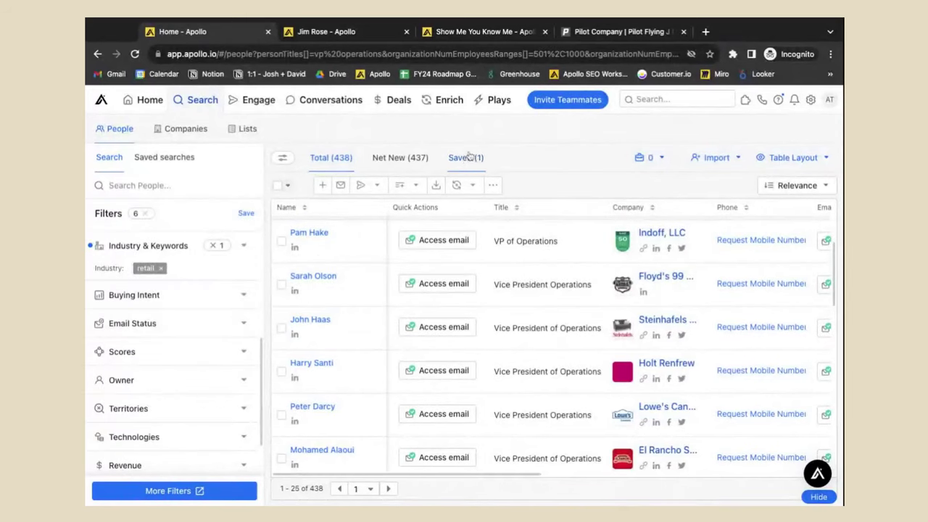
Limit the results to saved people, and review the Pilot Company contact's record, including the job title, work history and signals.
{"action": "left_click", "coordinate": [466, 158]}
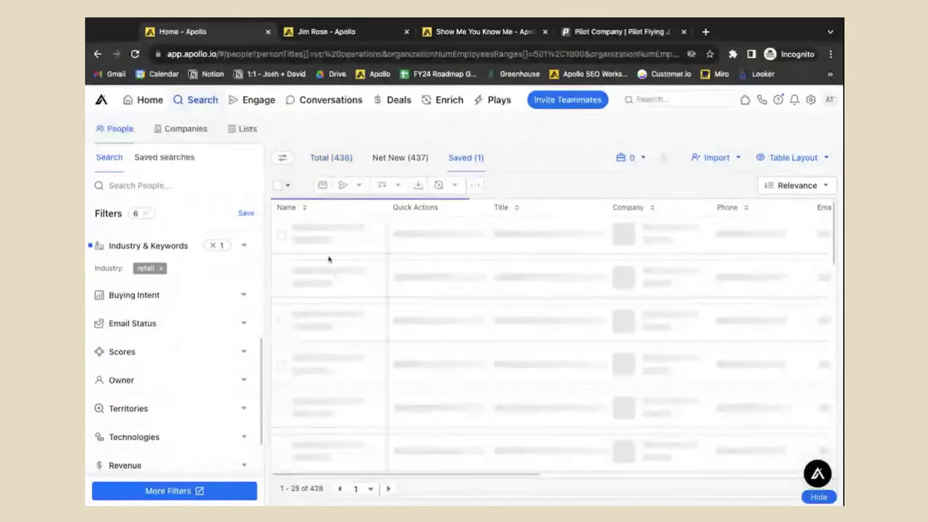
{"action": "left_click", "coordinate": [332, 31]}
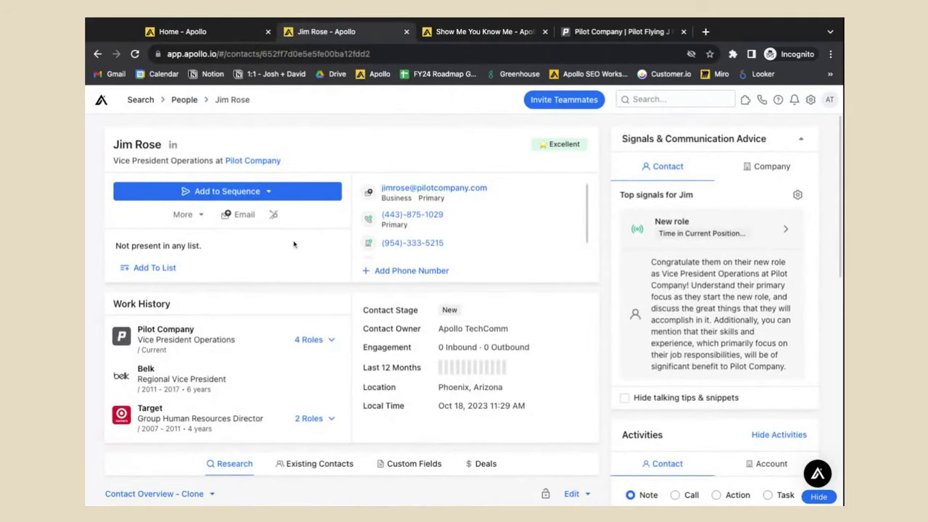
{"action": "left_click_drag", "start_coordinate": [118, 160], "coordinate": [189, 161]}
{"action": "left_click", "coordinate": [190, 161]}
{"action": "scroll", "coordinate": [473, 310], "scroll_direction": "down", "scroll_amount": 2}
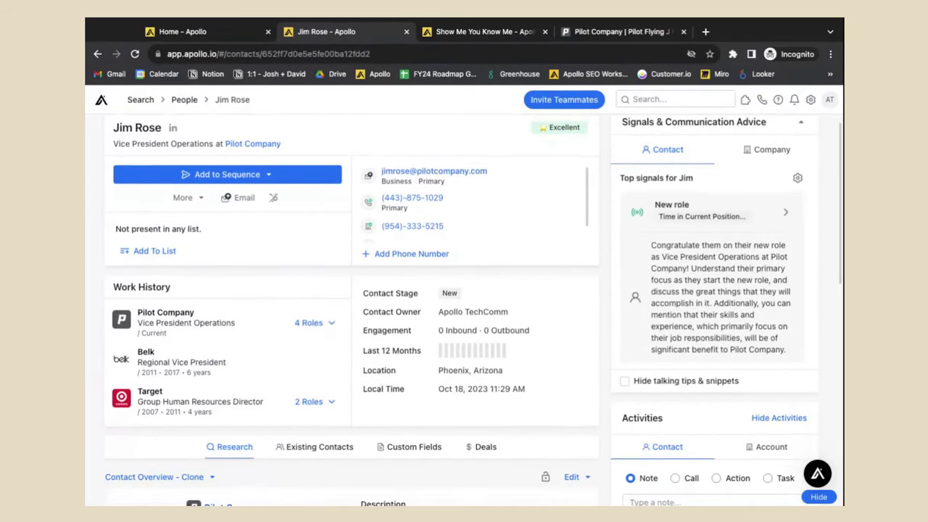
{"action": "scroll", "coordinate": [228, 160], "scroll_direction": "up", "scroll_amount": 2}
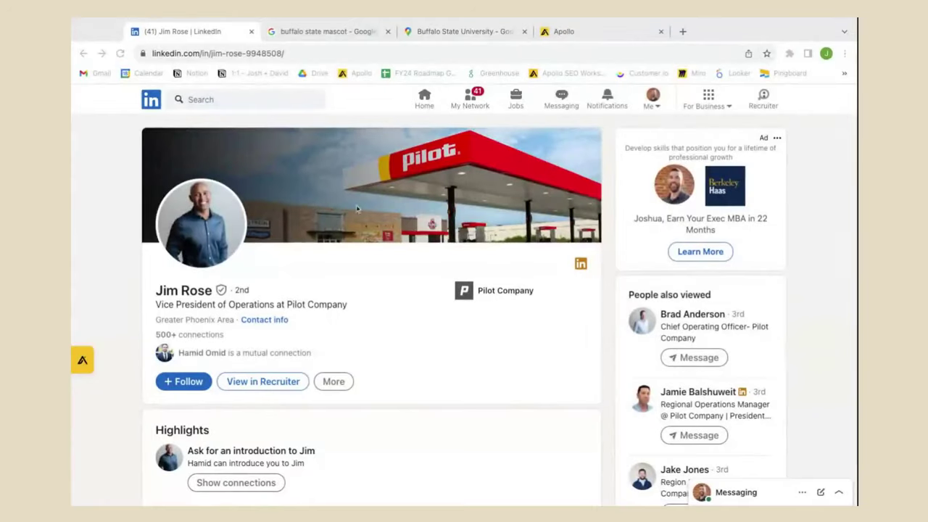
Switch to LinkedIn and look through the Pilot Company contact's profile from the header down to the education section.
{"action": "scroll", "coordinate": [366, 210], "scroll_direction": "down", "scroll_amount": 2}
{"action": "scroll", "coordinate": [366, 211], "scroll_direction": "down", "scroll_amount": 4}
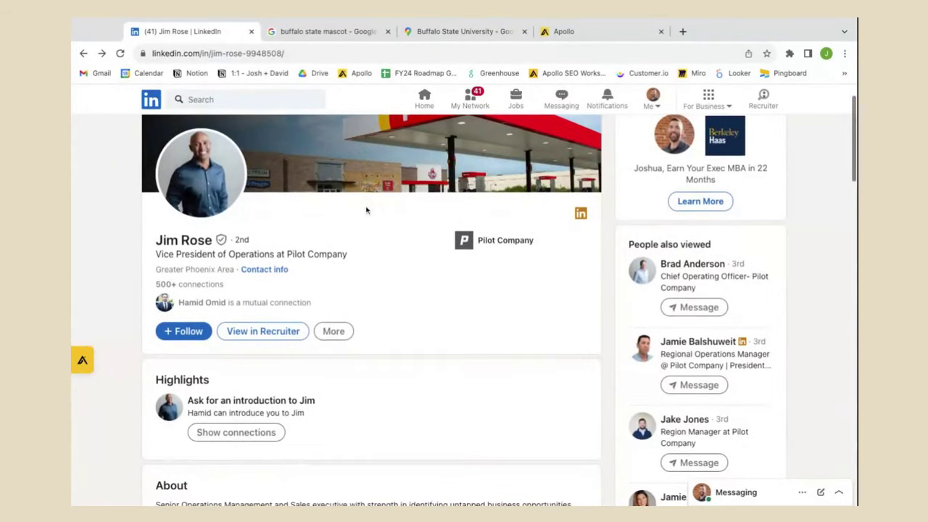
{"action": "scroll", "coordinate": [366, 211], "scroll_direction": "down", "scroll_amount": 3}
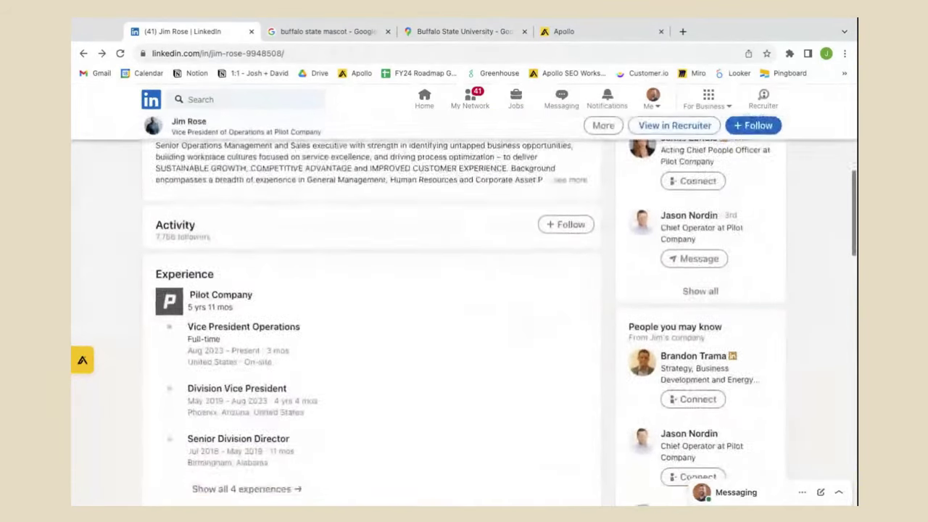
{"action": "scroll", "coordinate": [366, 210], "scroll_direction": "up", "scroll_amount": 7}
{"action": "scroll", "coordinate": [371, 305], "scroll_direction": "down", "scroll_amount": 10}
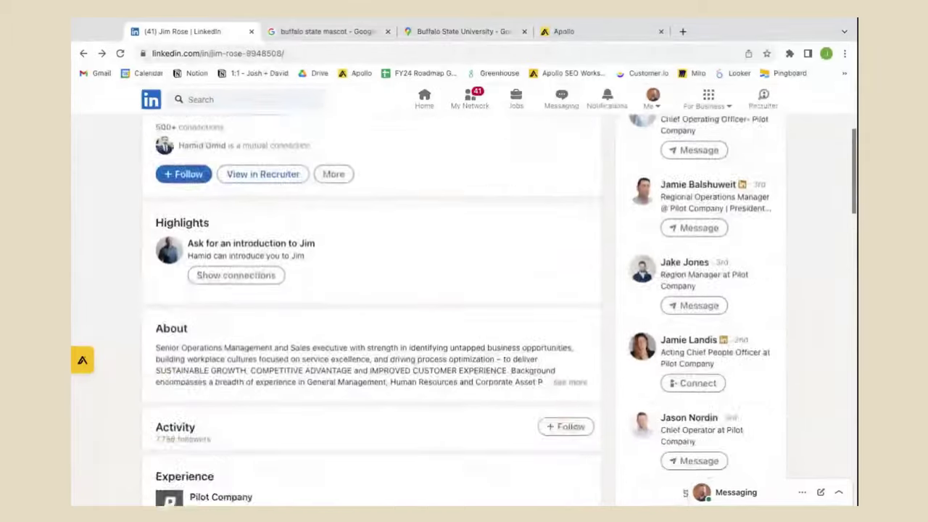
{"action": "scroll", "coordinate": [295, 254], "scroll_direction": "down", "scroll_amount": 2}
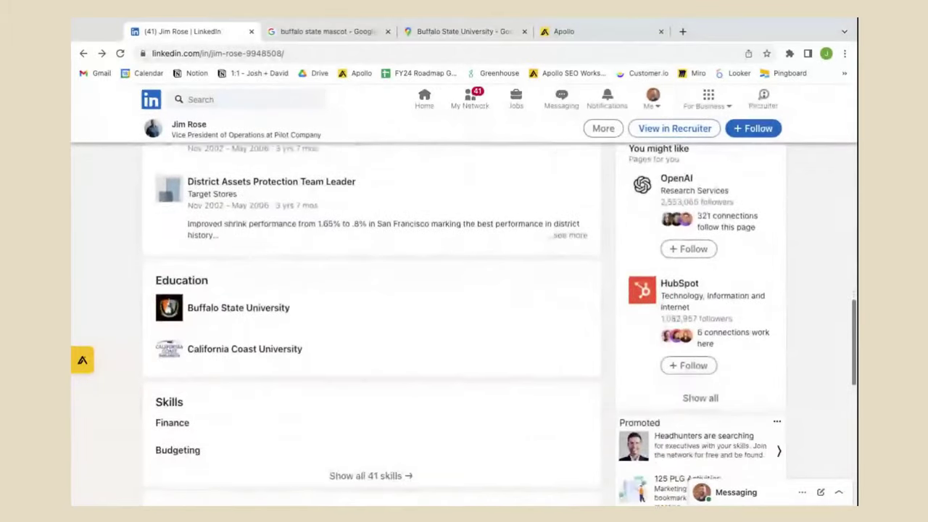
Reload the LinkedIn profile and review the recent posts in the contact's activity section.
{"action": "key", "text": "ctrl+r"}
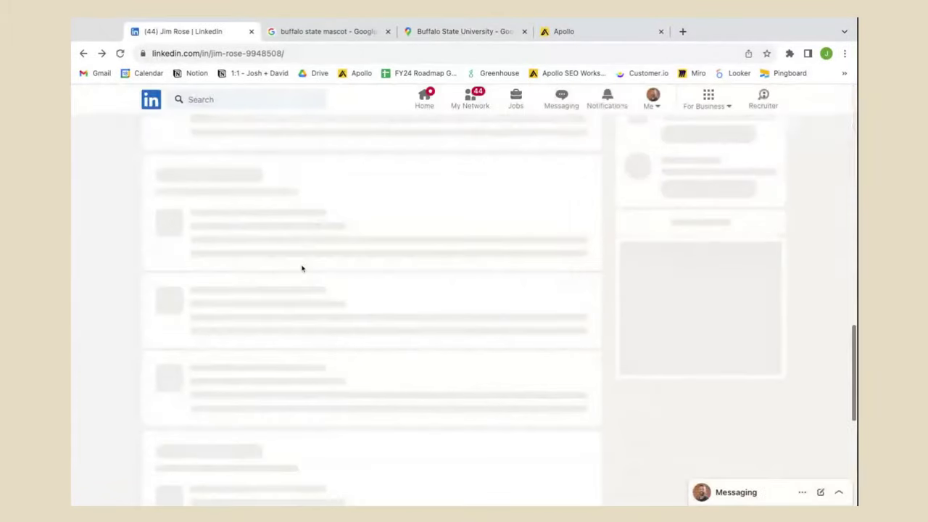
{"action": "scroll", "coordinate": [321, 228], "scroll_direction": "down", "scroll_amount": 3}
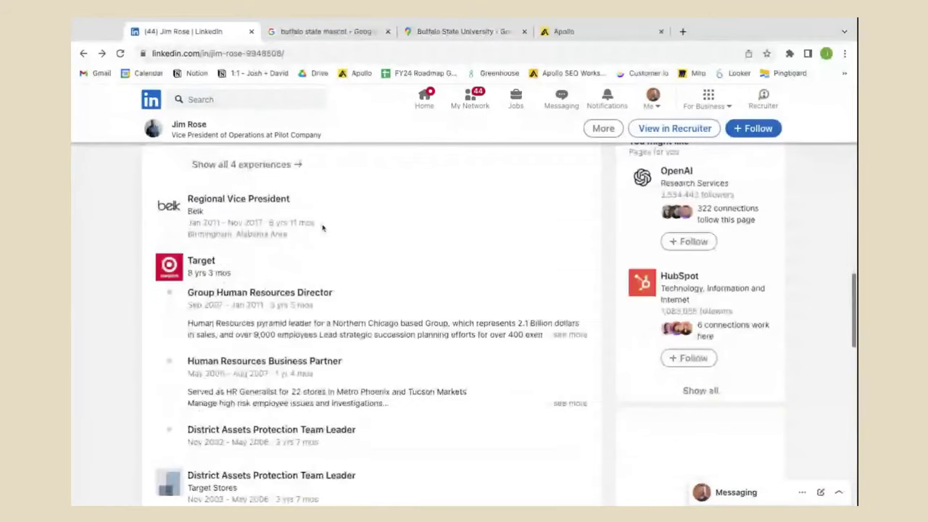
{"action": "scroll", "coordinate": [322, 228], "scroll_direction": "up", "scroll_amount": 3}
{"action": "scroll", "coordinate": [323, 227], "scroll_direction": "up", "scroll_amount": 5}
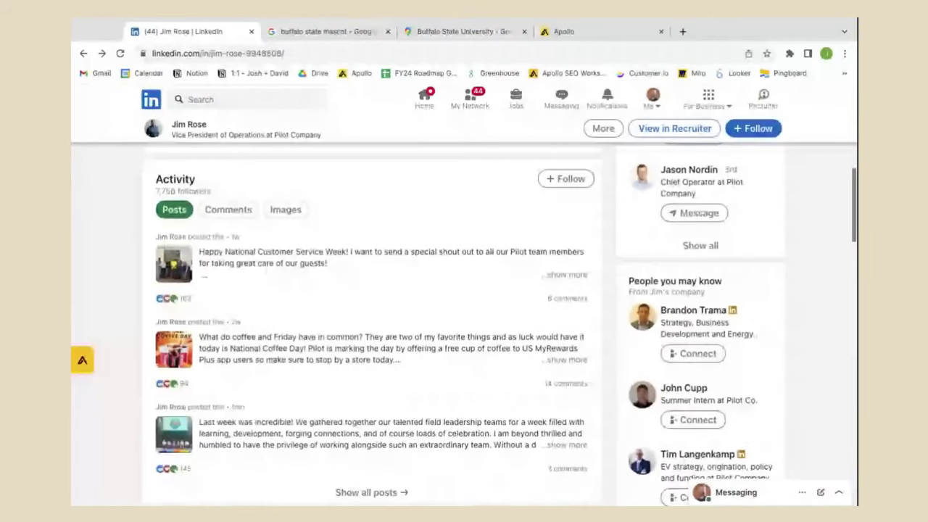
{"action": "scroll", "coordinate": [319, 286], "scroll_direction": "down", "scroll_amount": 1}
{"action": "scroll", "coordinate": [317, 286], "scroll_direction": "down", "scroll_amount": 2}
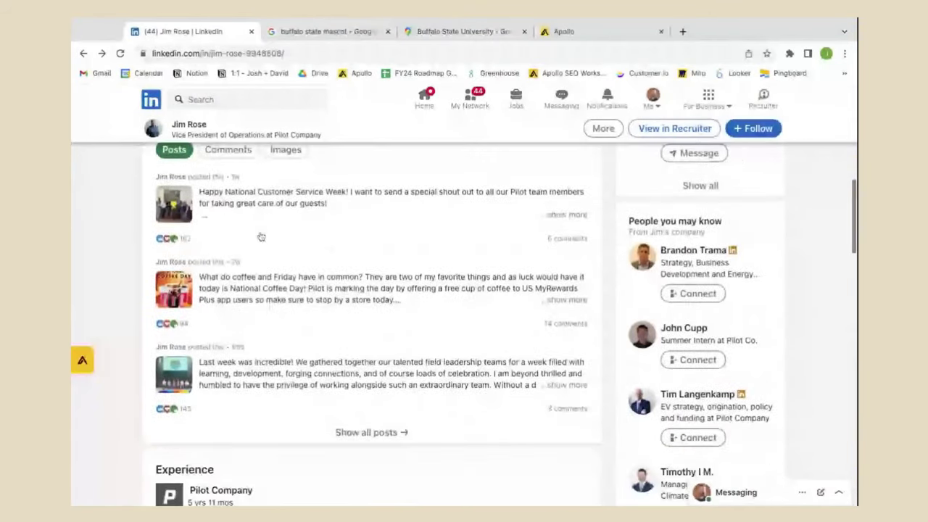
Open the contact's National Customer Service Week post and read what it says about Pilot's team members, locations and guests.
{"action": "left_click", "coordinate": [339, 195]}
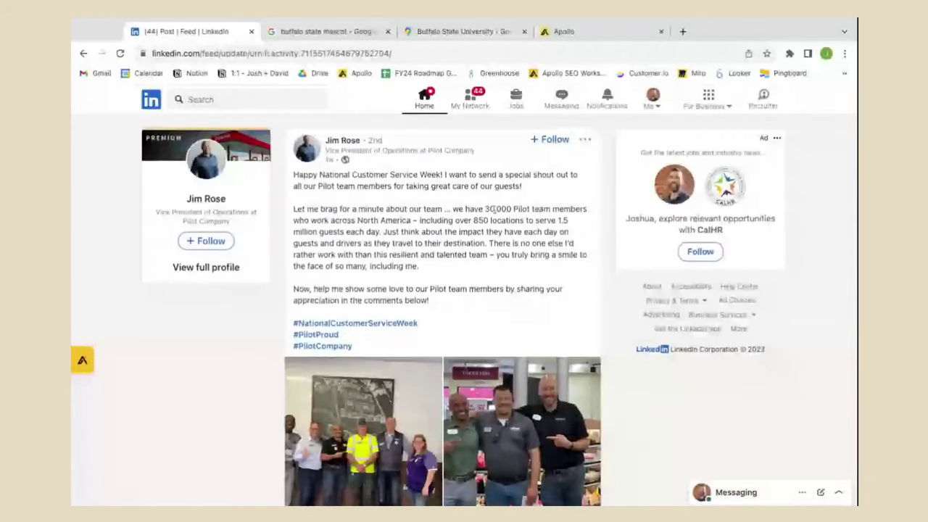
{"action": "double_click", "coordinate": [497, 208]}
{"action": "left_click", "coordinate": [380, 185]}
{"action": "scroll", "coordinate": [382, 184], "scroll_direction": "down", "scroll_amount": 3}
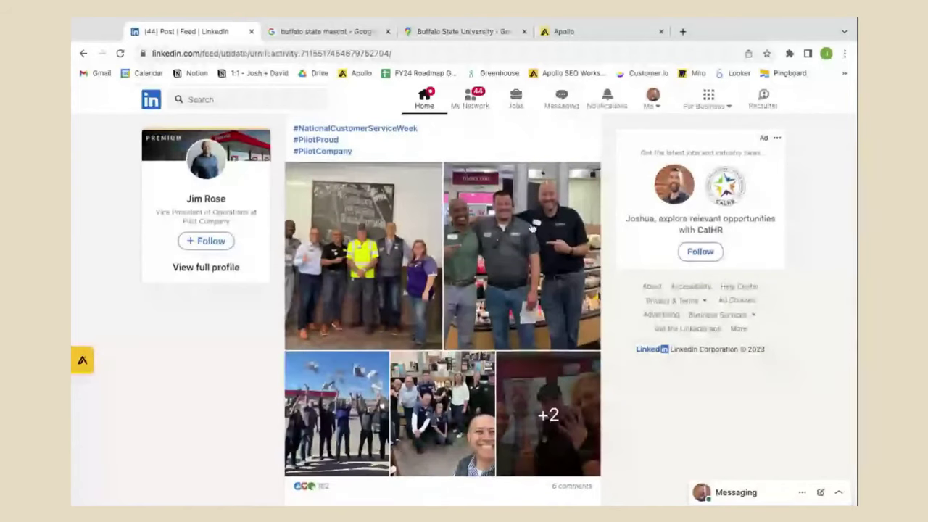
{"action": "scroll", "coordinate": [474, 211], "scroll_direction": "up", "scroll_amount": 3}
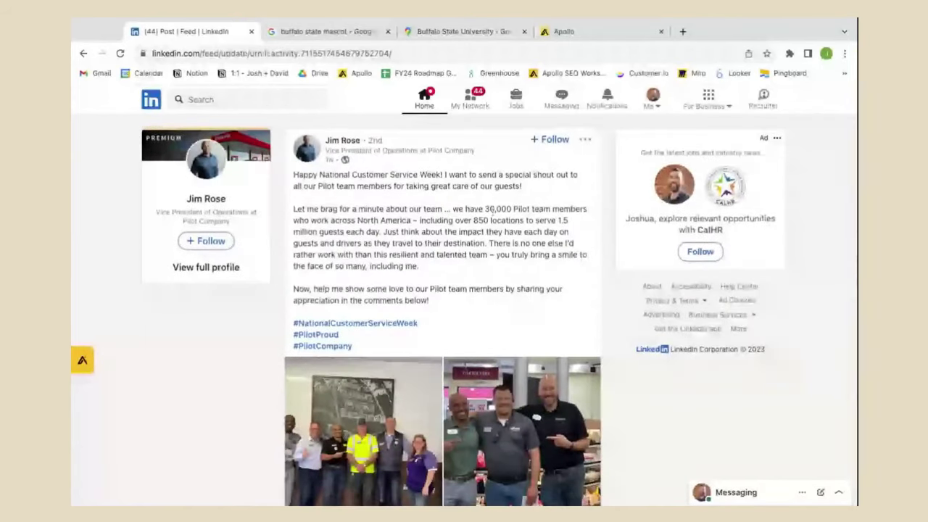
{"action": "double_click", "coordinate": [562, 220]}
{"action": "left_click", "coordinate": [377, 233]}
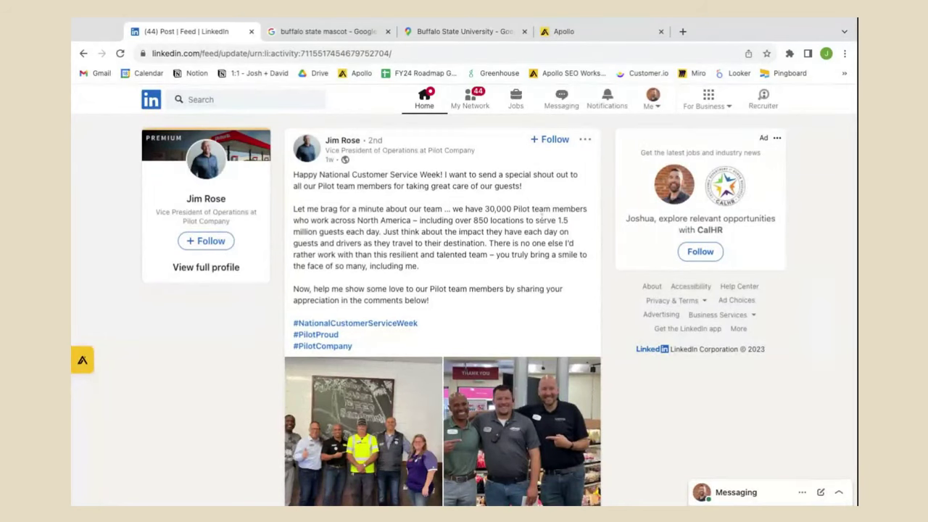
{"action": "scroll", "coordinate": [400, 224], "scroll_direction": "down", "scroll_amount": 1}
{"action": "scroll", "coordinate": [400, 223], "scroll_direction": "down", "scroll_amount": 1}
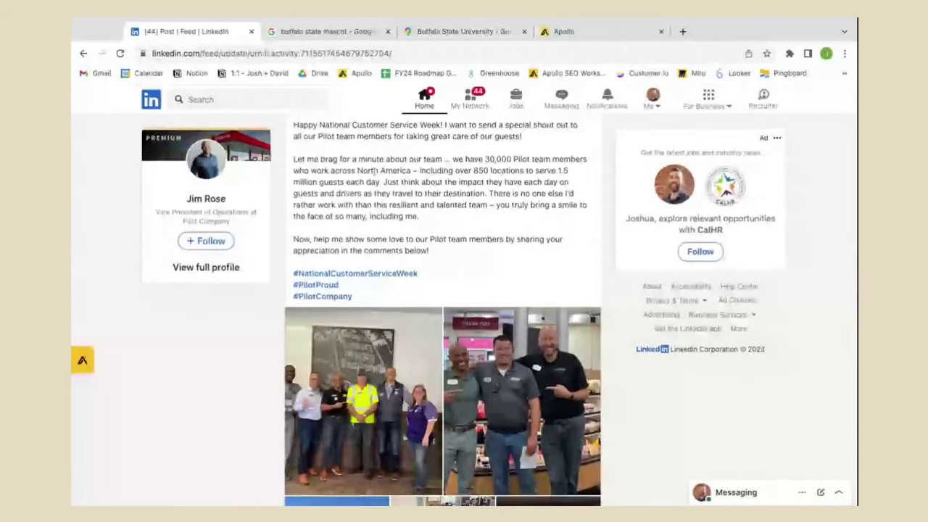
Return to the contact's LinkedIn profile and check the education section.
{"action": "key", "text": "alt+Left"}
{"action": "scroll", "coordinate": [338, 211], "scroll_direction": "down", "scroll_amount": 4}
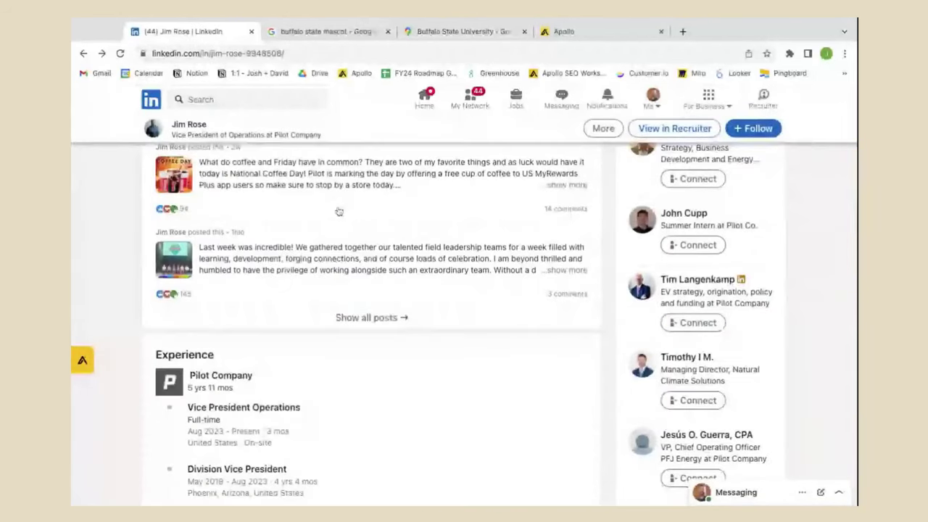
{"action": "scroll", "coordinate": [339, 211], "scroll_direction": "down", "scroll_amount": 10}
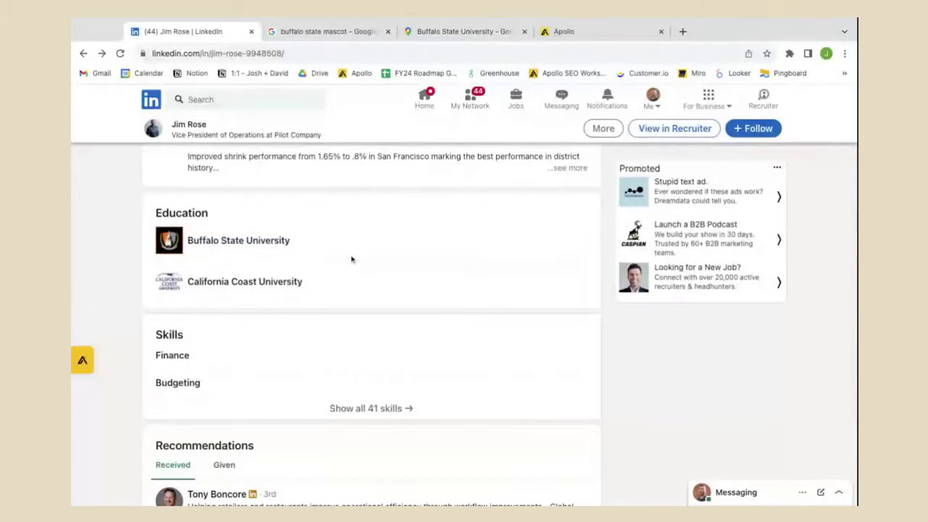
Switch to the Google results for "buffalo state mascot" and read the mascot's name.
{"action": "left_click", "coordinate": [323, 37]}
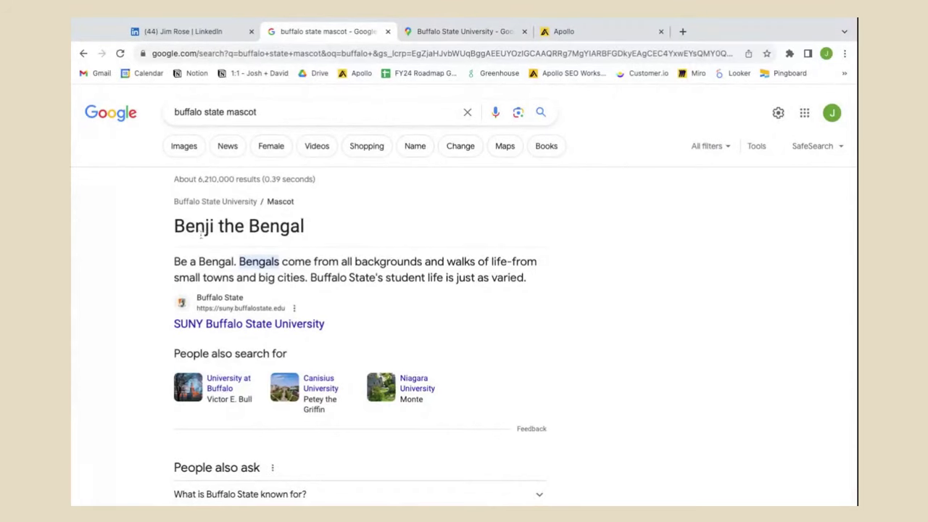
{"action": "left_click_drag", "start_coordinate": [174, 226], "coordinate": [322, 237]}
{"action": "left_click", "coordinate": [321, 238]}
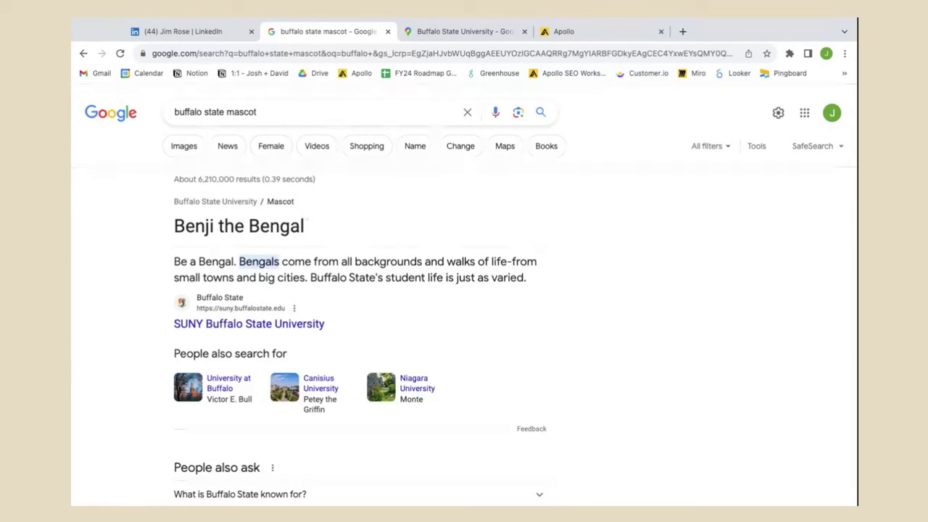
Switch to Google Maps and examine the area around Buffalo State University up close.
{"action": "left_click", "coordinate": [436, 31]}
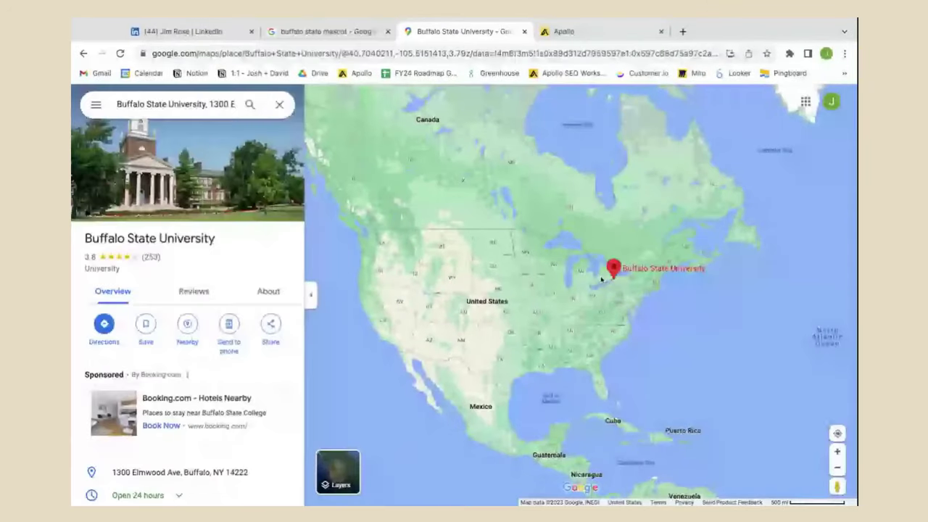
{"action": "scroll", "coordinate": [602, 304], "scroll_direction": "up", "scroll_amount": 3}
{"action": "scroll", "coordinate": [683, 312], "scroll_direction": "up", "scroll_amount": 3}
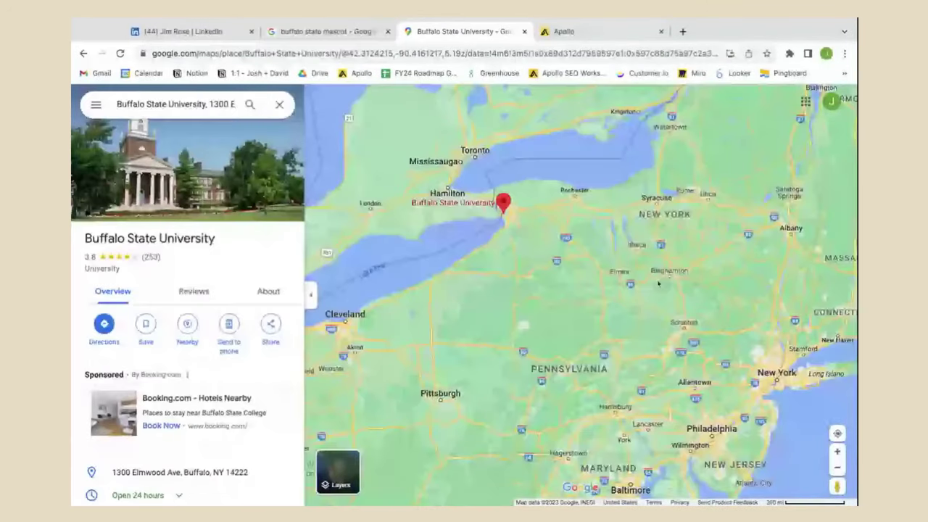
Search for "pilot flying j" near Buffalo State University in Google Maps.
{"action": "scroll", "coordinate": [487, 234], "scroll_direction": "up", "scroll_amount": 3}
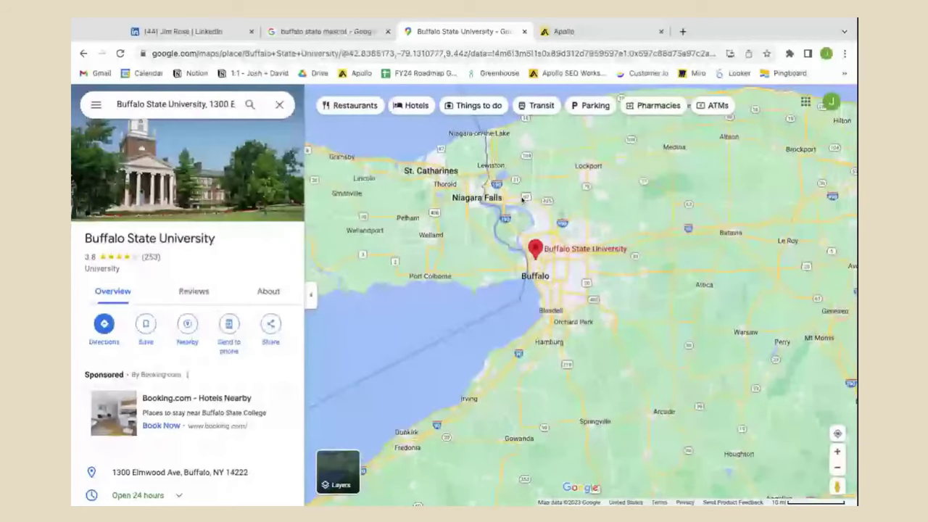
{"action": "scroll", "coordinate": [522, 196], "scroll_direction": "up", "scroll_amount": 3}
{"action": "left_click_drag", "start_coordinate": [487, 382], "coordinate": [497, 289]}
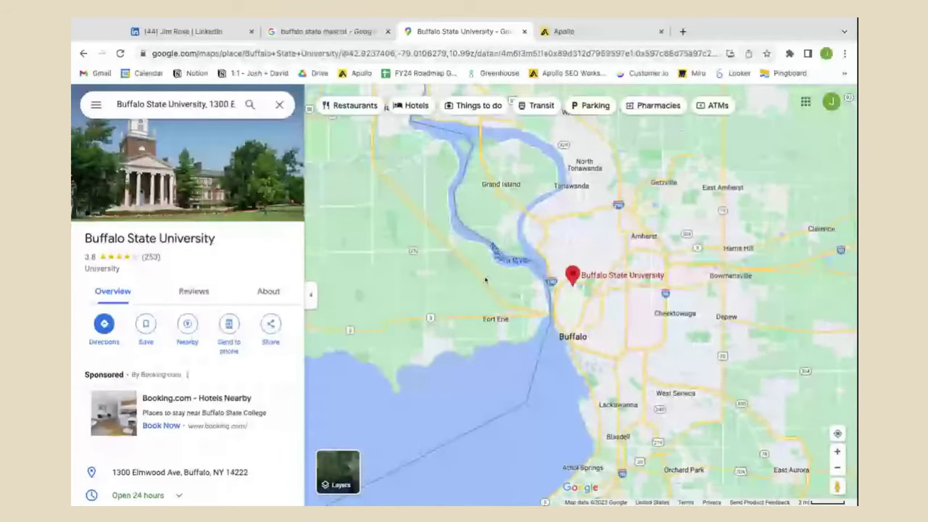
{"action": "left_click", "coordinate": [187, 323]}
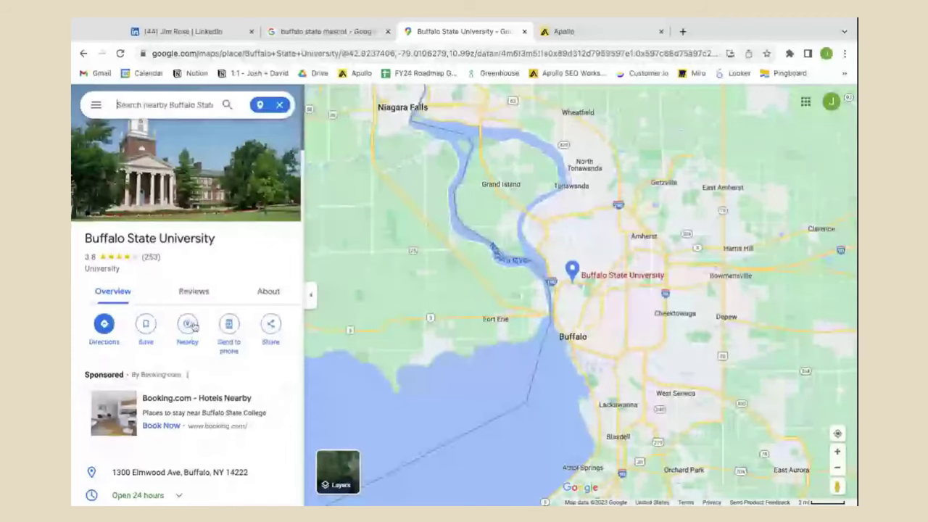
{"action": "type", "text": "pilot"}
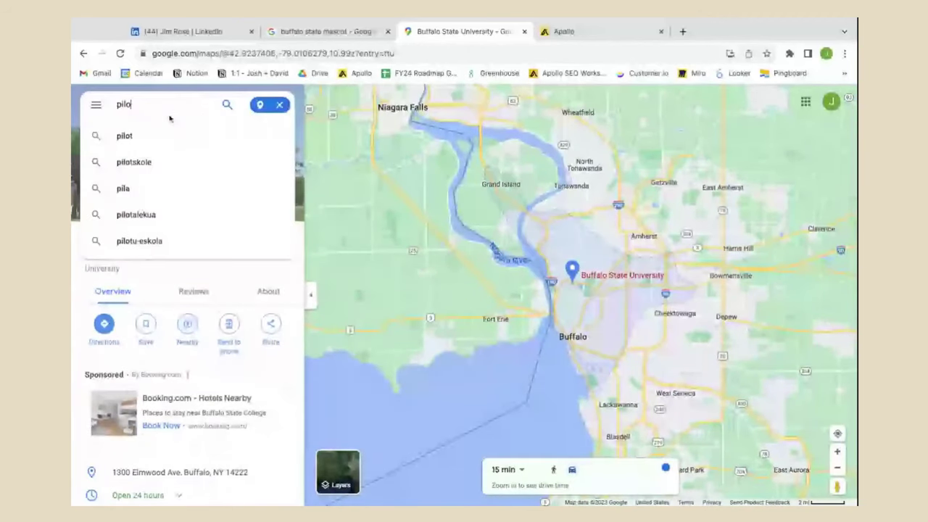
{"action": "left_click", "coordinate": [158, 164]}
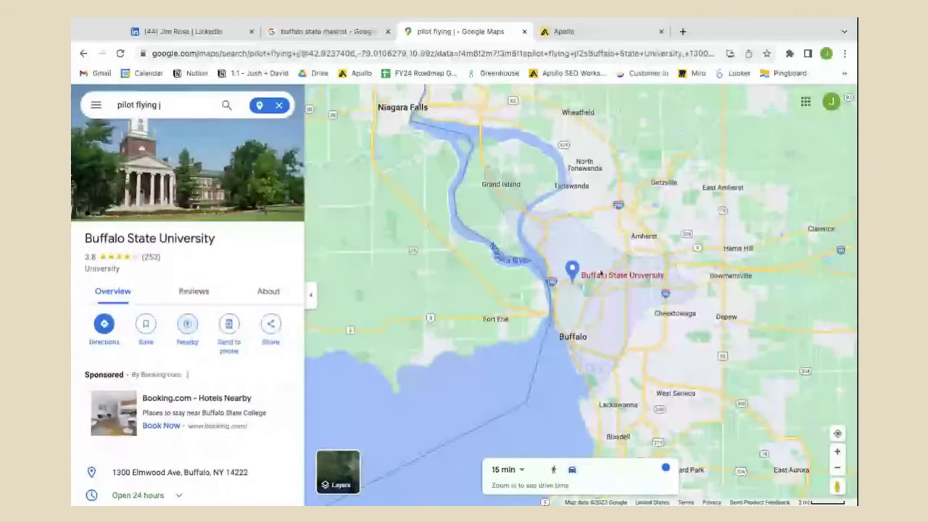
Examine the map results around Buffalo to find the Pilot/Flying J location closest to Buffalo State University.
{"action": "scroll", "coordinate": [609, 310], "scroll_direction": "down", "scroll_amount": 2}
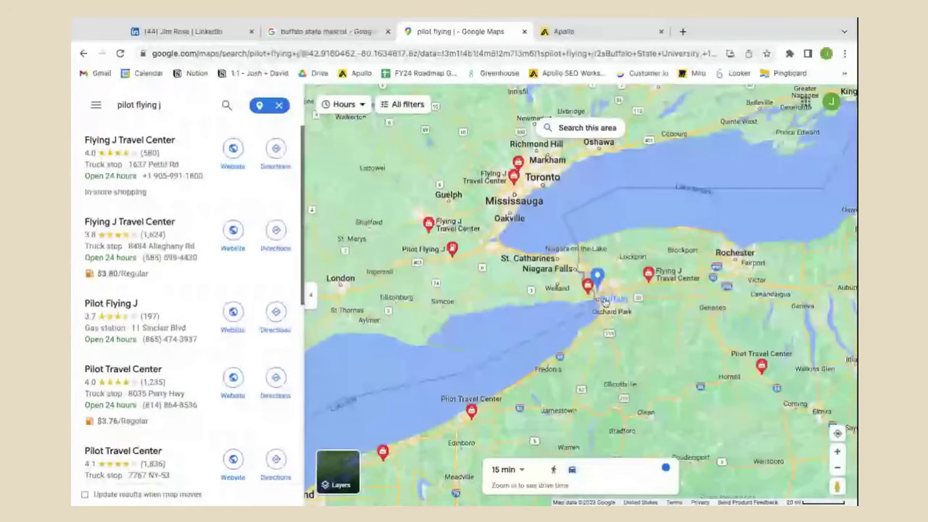
{"action": "scroll", "coordinate": [605, 303], "scroll_direction": "up", "scroll_amount": 4}
{"action": "scroll", "coordinate": [605, 303], "scroll_direction": "up", "scroll_amount": 2}
{"action": "left_click_drag", "start_coordinate": [558, 266], "coordinate": [638, 260]}
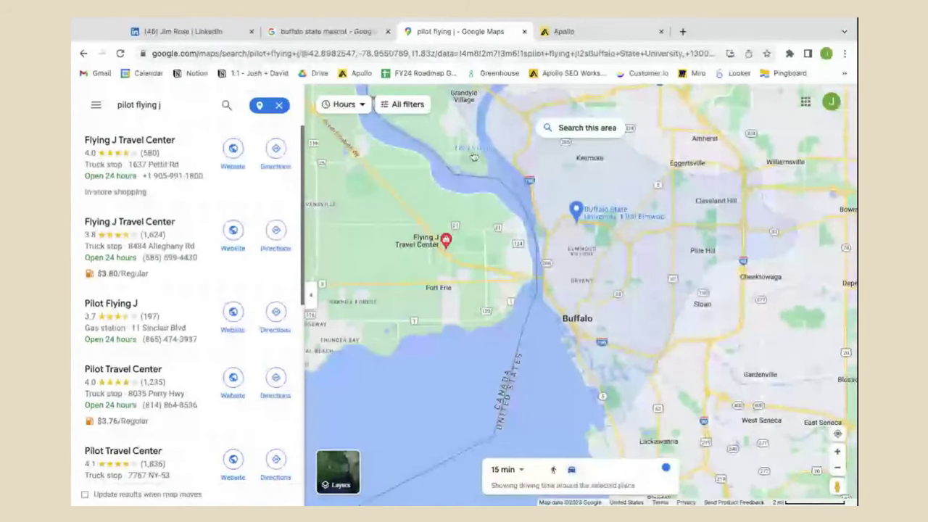
Open pilotcompany.com in a new tab and read the Our Business section about its retail and fueling network.
{"action": "left_click", "coordinate": [682, 32]}
{"action": "type", "text": "pilot"}
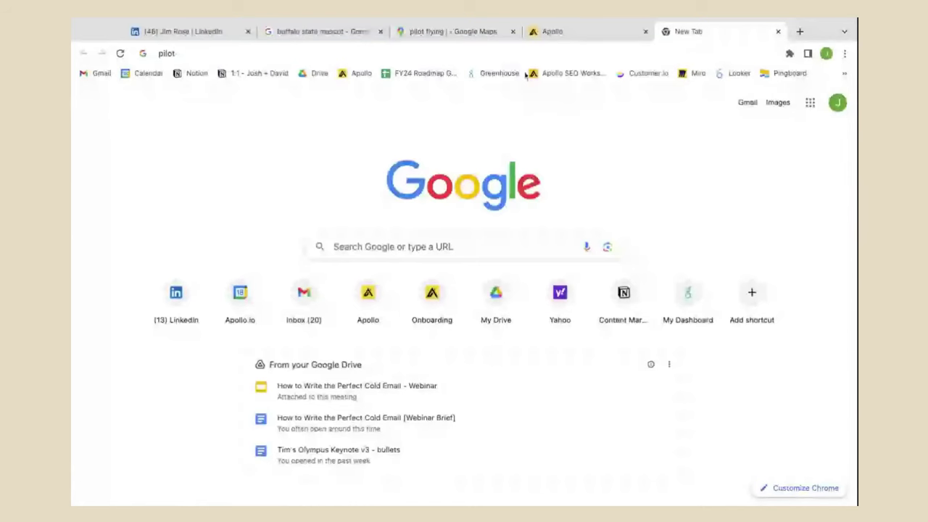
{"action": "key", "text": "Return"}
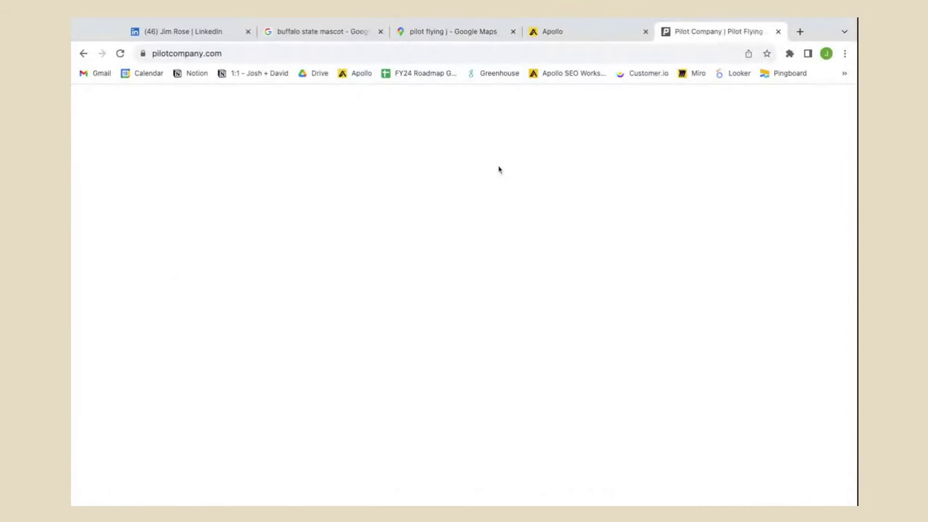
{"action": "scroll", "coordinate": [498, 170], "scroll_direction": "down", "scroll_amount": 10}
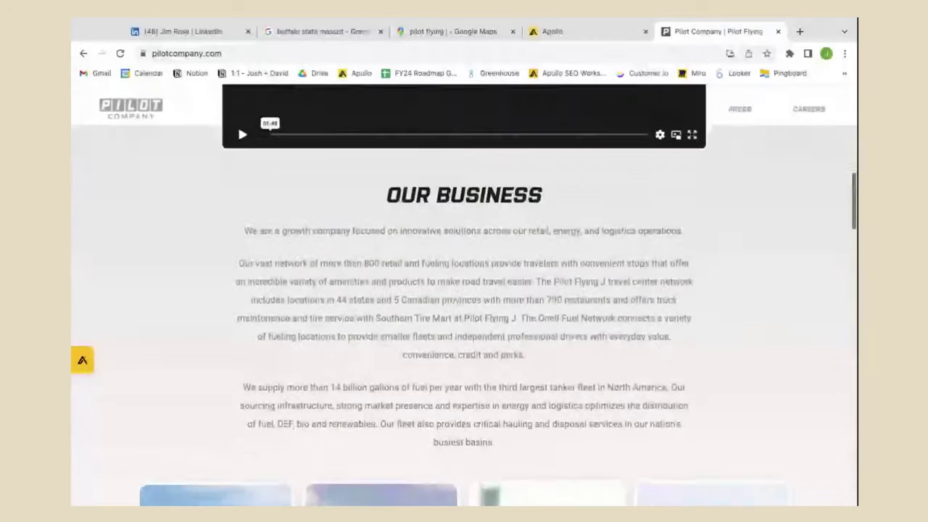
{"action": "left_click_drag", "start_coordinate": [608, 280], "coordinate": [657, 280]}
{"action": "scroll", "coordinate": [647, 280], "scroll_direction": "down", "scroll_amount": 1}
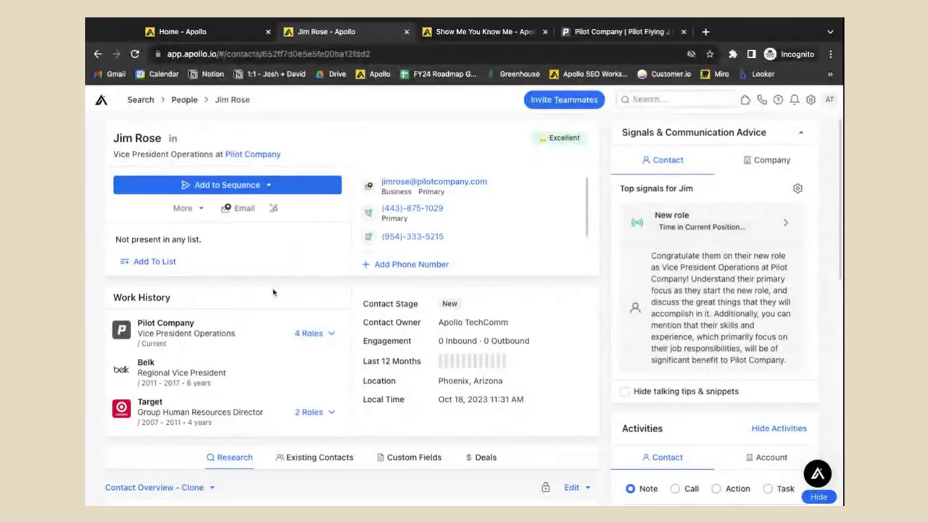
Add the contact to the Show Me You Know Me sequence from the Apollo contact page.
{"action": "left_click", "coordinate": [262, 190]}
{"action": "left_click", "coordinate": [232, 210]}
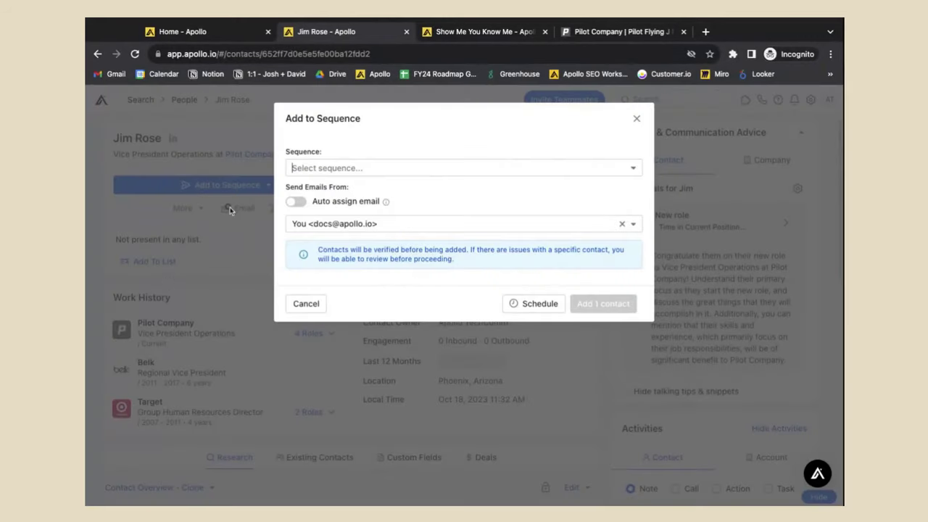
{"action": "left_click", "coordinate": [419, 170]}
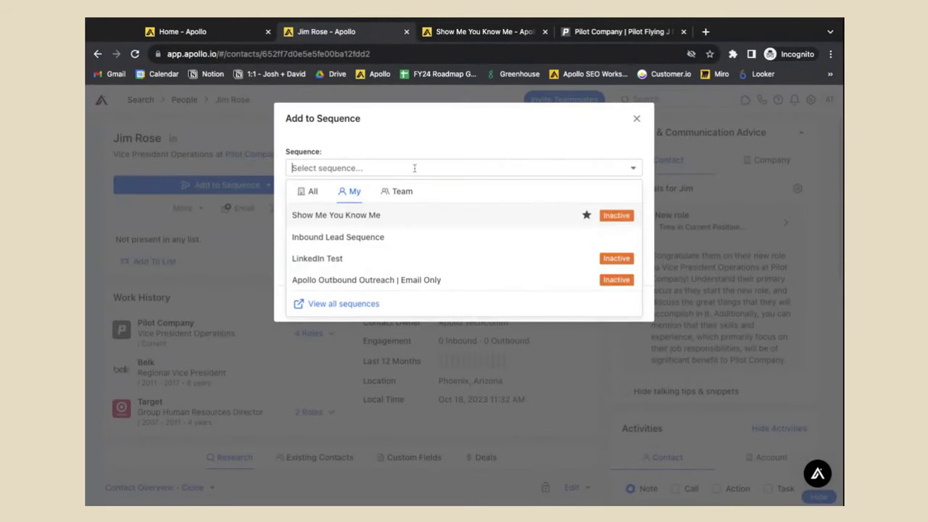
{"action": "left_click", "coordinate": [375, 212]}
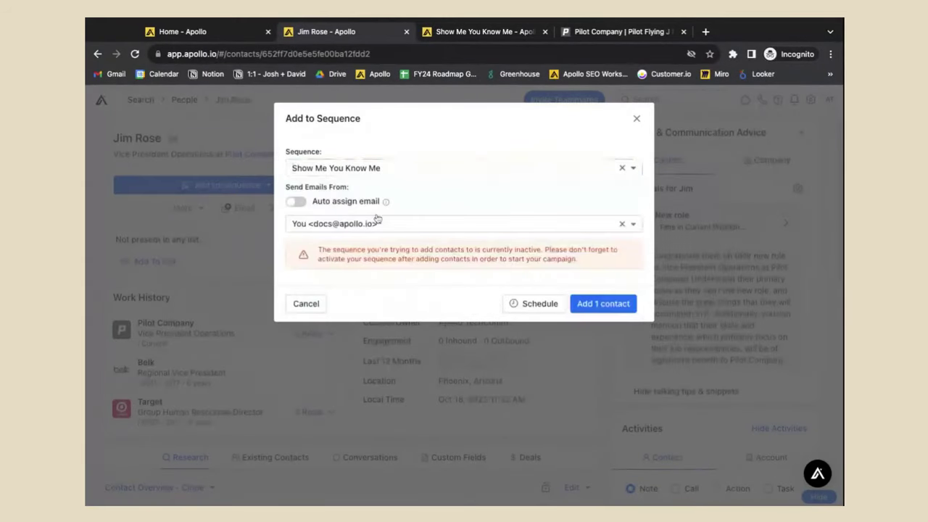
{"action": "left_click", "coordinate": [623, 304]}
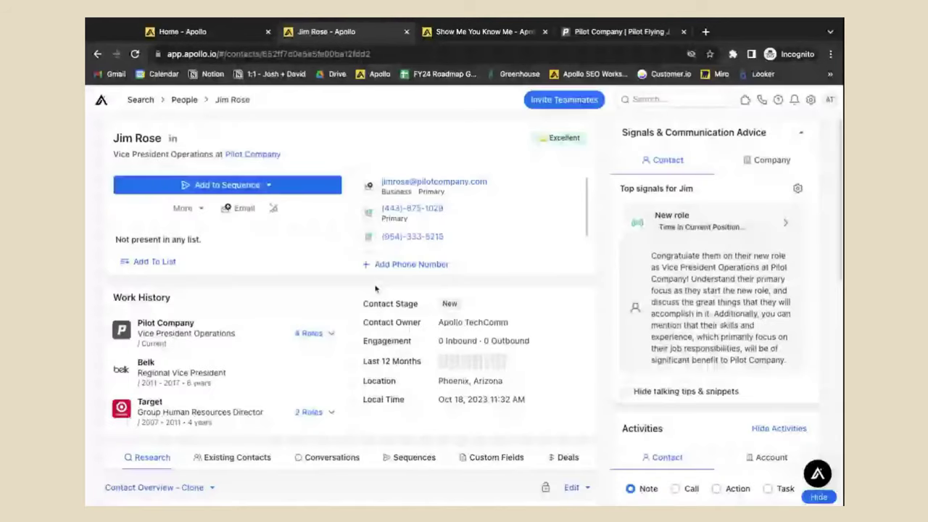
Switch to the Show Me You Know Me sequence and review its email and phone call steps.
{"action": "left_click", "coordinate": [454, 34]}
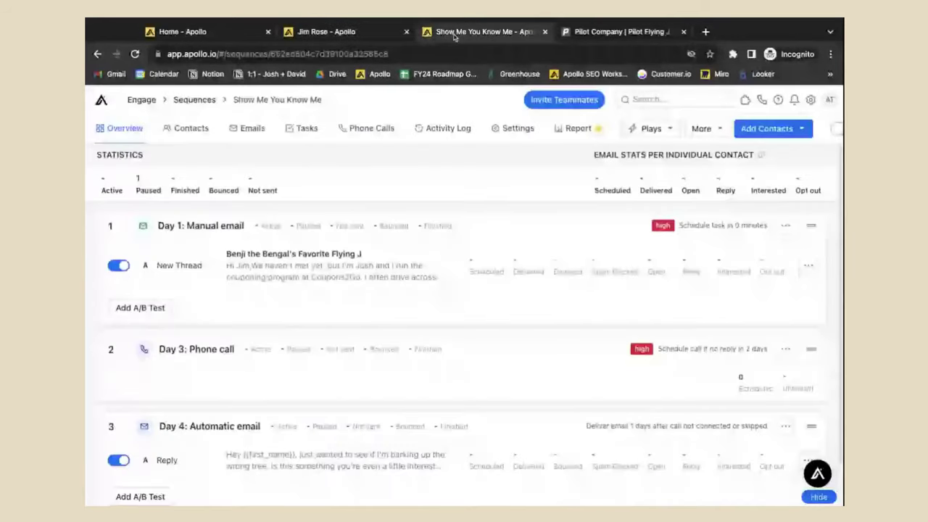
{"action": "scroll", "coordinate": [424, 189], "scroll_direction": "down", "scroll_amount": 1}
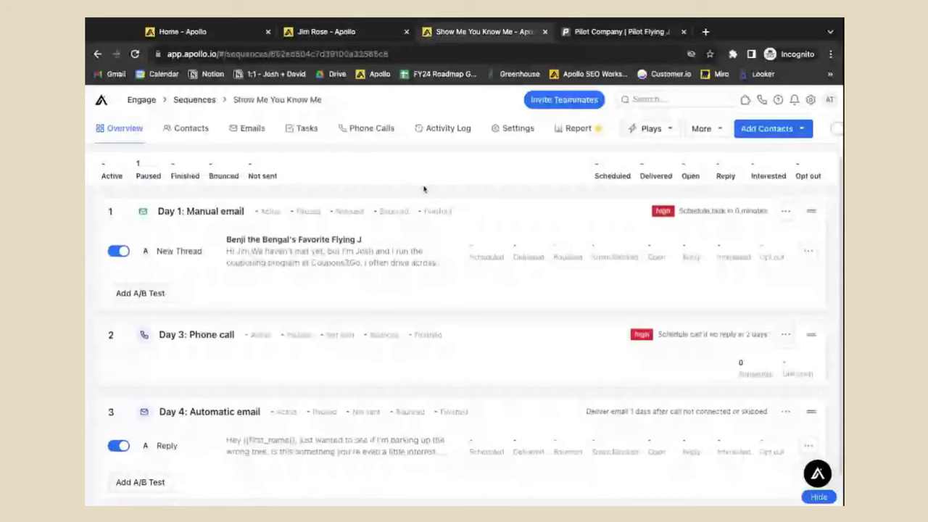
{"action": "scroll", "coordinate": [424, 189], "scroll_direction": "up", "scroll_amount": 1}
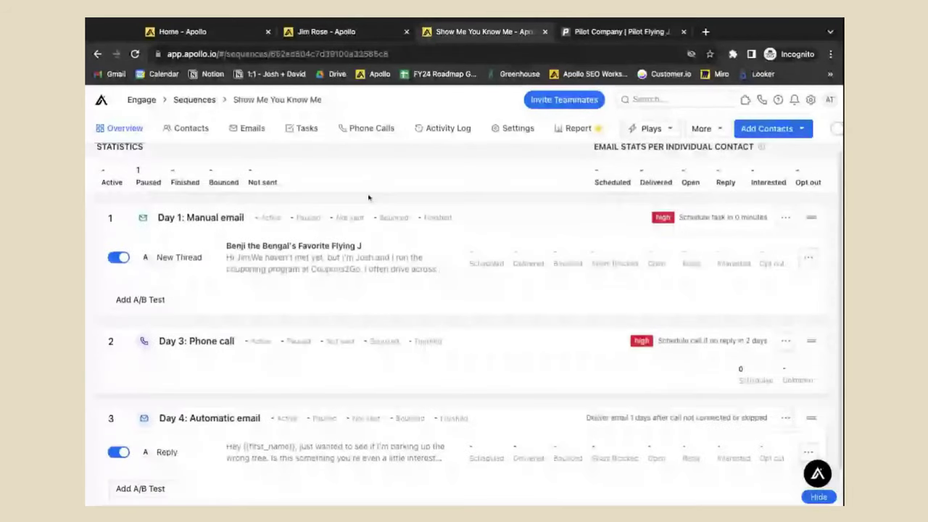
{"action": "scroll", "coordinate": [253, 276], "scroll_direction": "down", "scroll_amount": 3}
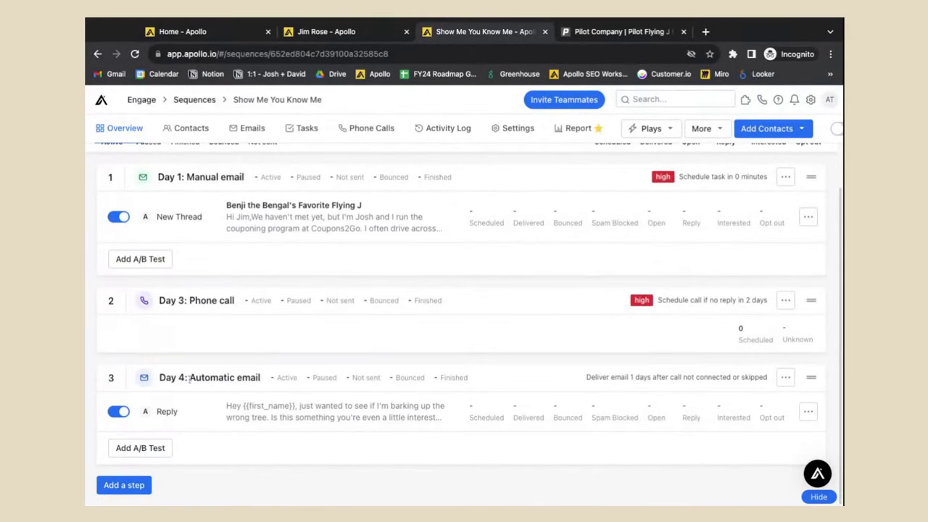
Open the Day 4 automatic email template, read its follow-up message and leave it without saving.
{"action": "left_click", "coordinate": [317, 420]}
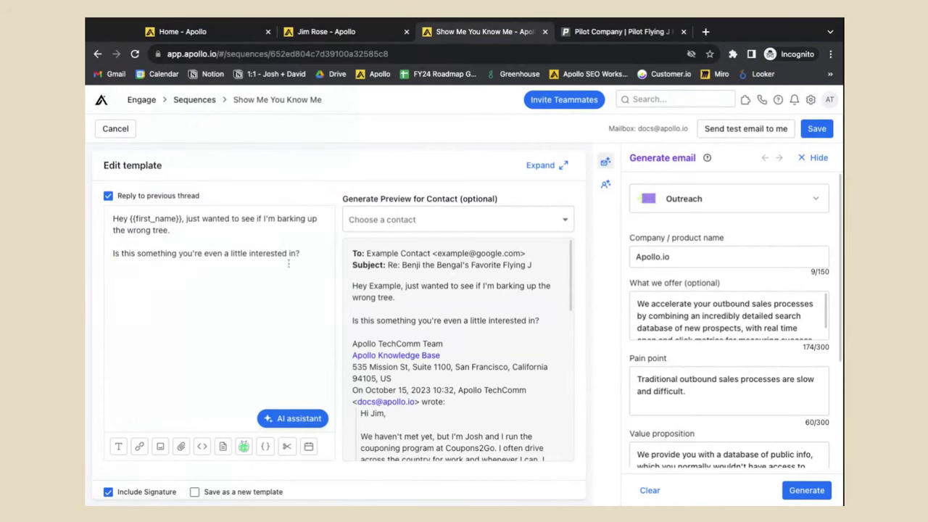
{"action": "left_click_drag", "start_coordinate": [314, 266], "coordinate": [88, 216]}
{"action": "left_click", "coordinate": [105, 177]}
{"action": "left_click", "coordinate": [128, 129]}
Open the Day 1 manual email template for editing and hide the Generate email assistant.
{"action": "left_click", "coordinate": [327, 232]}
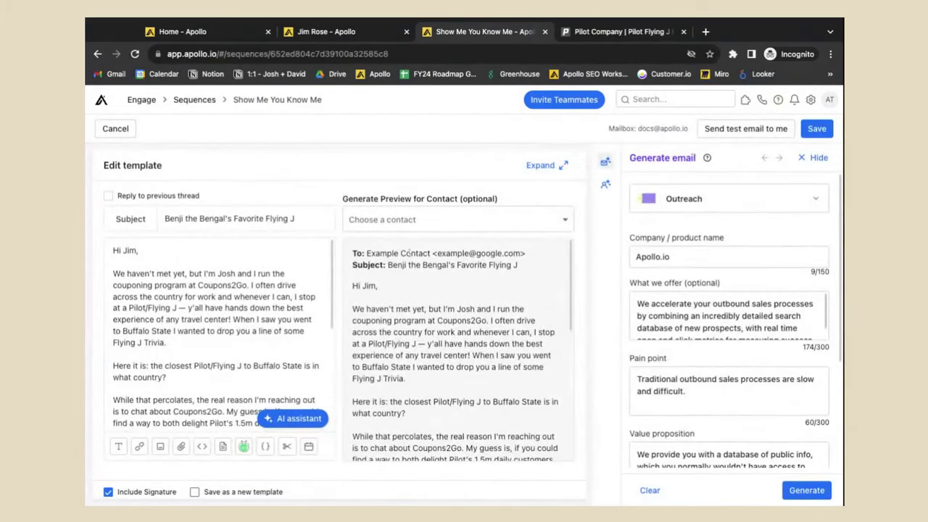
{"action": "scroll", "coordinate": [409, 254], "scroll_direction": "down", "scroll_amount": 1}
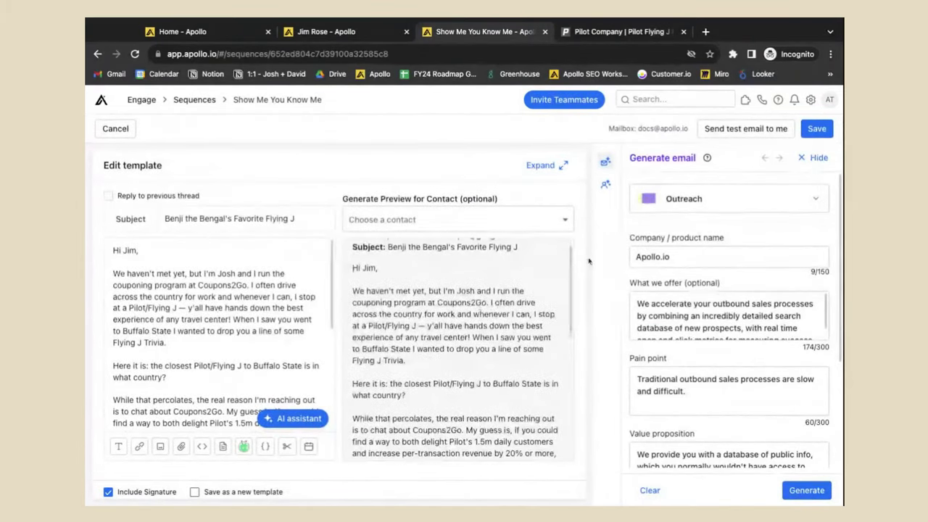
{"action": "left_click", "coordinate": [814, 157]}
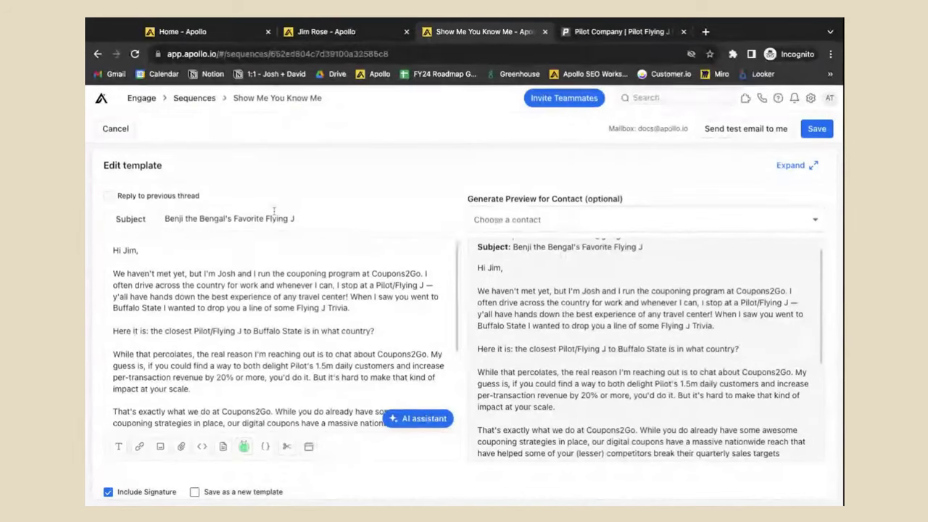
Read the Day 1 email's subject line and the opening sentence introducing the Coupons2Go couponing program.
{"action": "left_click_drag", "start_coordinate": [164, 218], "coordinate": [320, 226]}
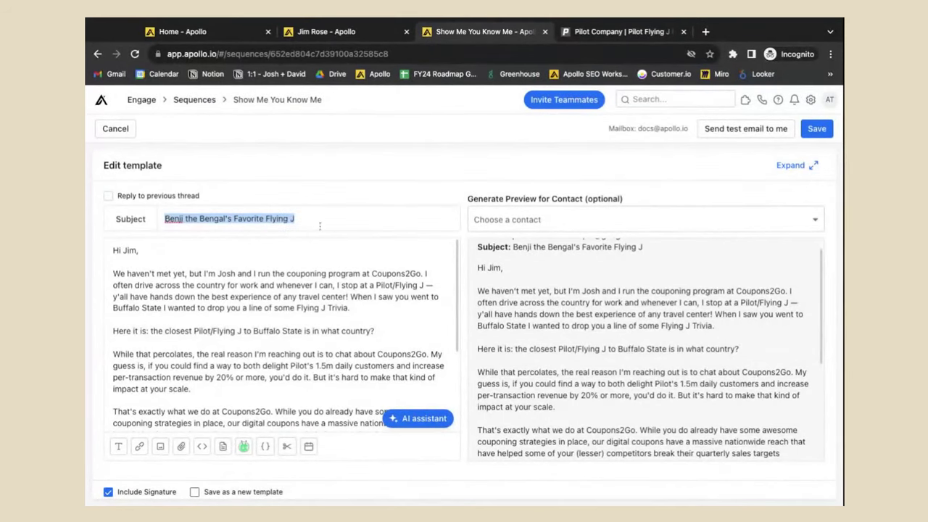
{"action": "left_click", "coordinate": [319, 226]}
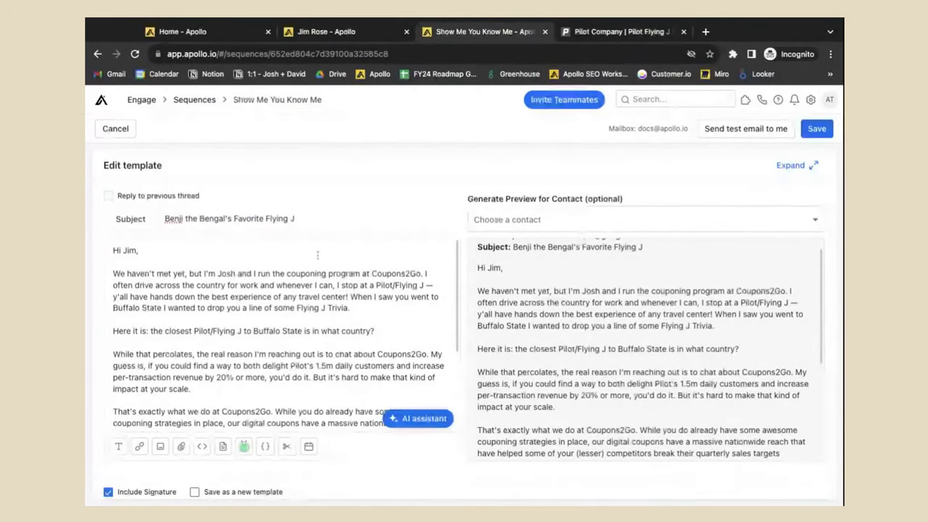
{"action": "scroll", "coordinate": [317, 254], "scroll_direction": "down", "scroll_amount": 3}
{"action": "scroll", "coordinate": [305, 263], "scroll_direction": "up", "scroll_amount": 3}
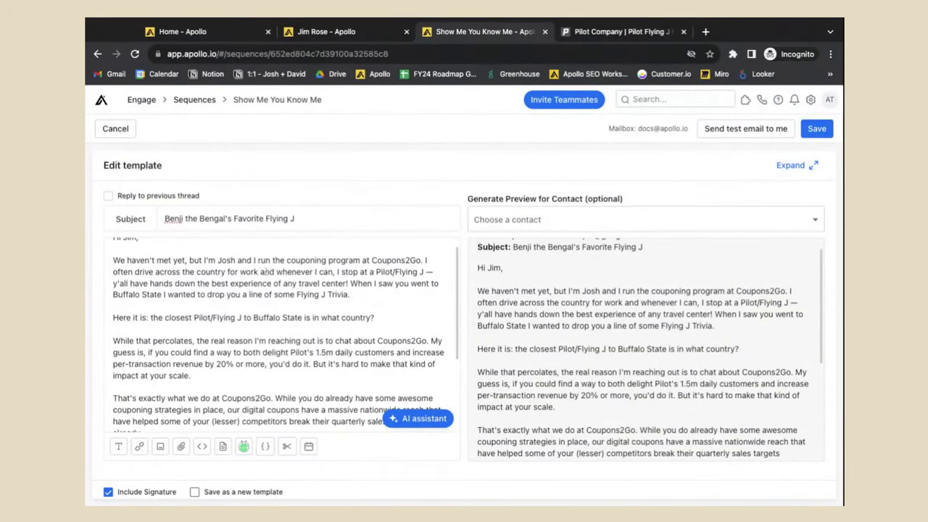
{"action": "double_click", "coordinate": [396, 259]}
{"action": "left_click", "coordinate": [392, 293]}
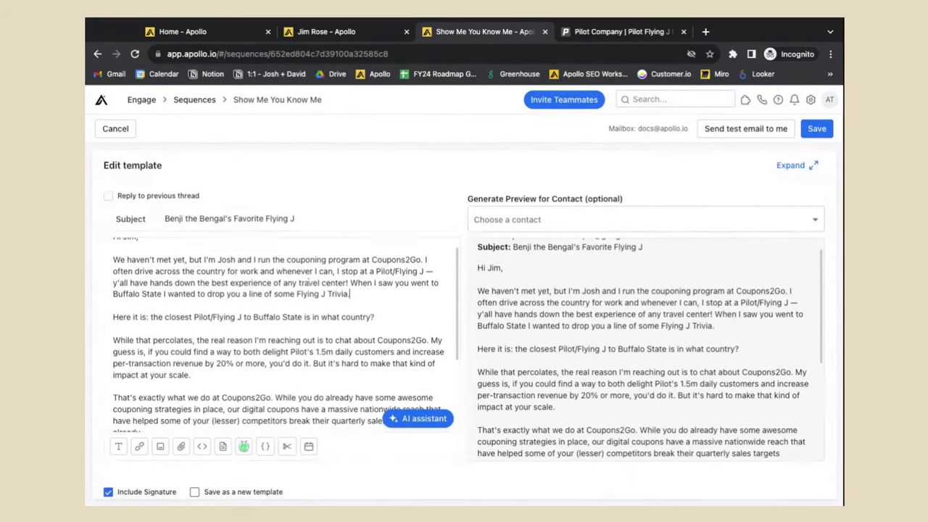
Highlight and read the first paragraph's travel center compliment and its Flying J trivia lead-in.
{"action": "left_click_drag", "start_coordinate": [299, 283], "coordinate": [348, 283]}
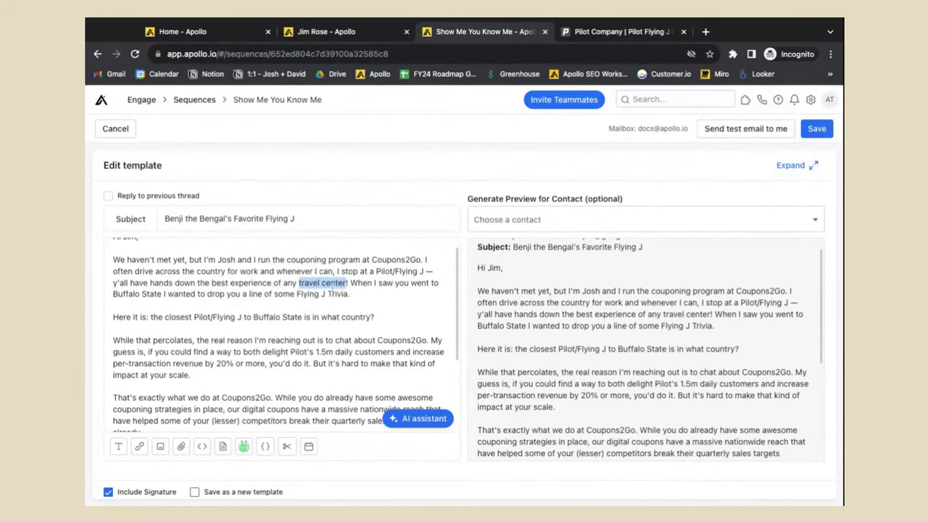
{"action": "left_click_drag", "start_coordinate": [130, 283], "coordinate": [347, 283]}
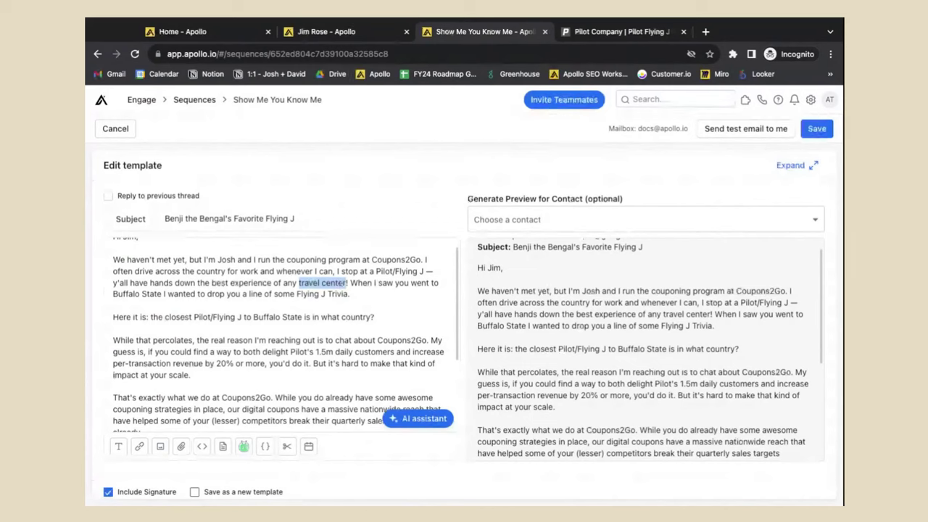
{"action": "key", "text": "Down"}
{"action": "key", "text": "Down"}
{"action": "scroll", "coordinate": [373, 284], "scroll_direction": "down", "scroll_amount": 1}
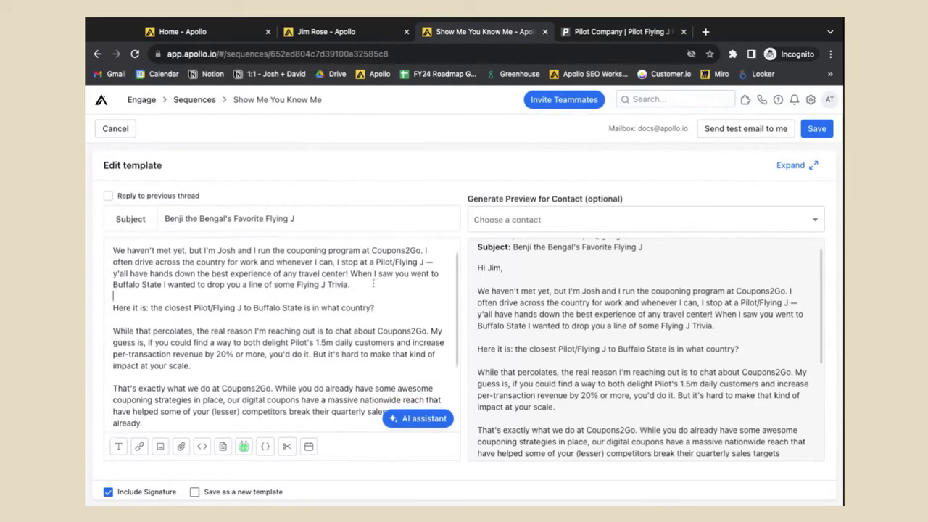
{"action": "left_click_drag", "start_coordinate": [165, 281], "coordinate": [350, 281]}
{"action": "left_click", "coordinate": [368, 282]}
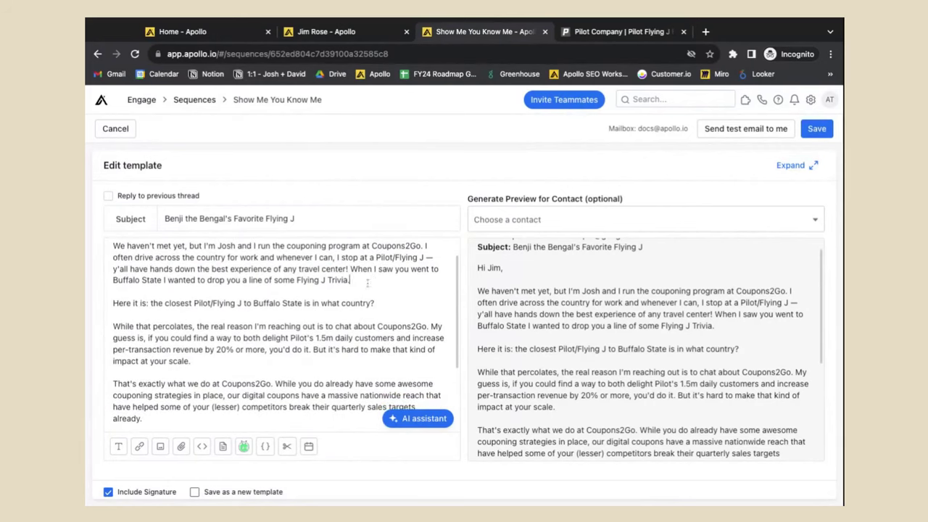
Highlight the trivia question about the closest Pilot/Flying J to Buffalo State and read the email through to its sign-off.
{"action": "scroll", "coordinate": [368, 282], "scroll_direction": "down", "scroll_amount": 3}
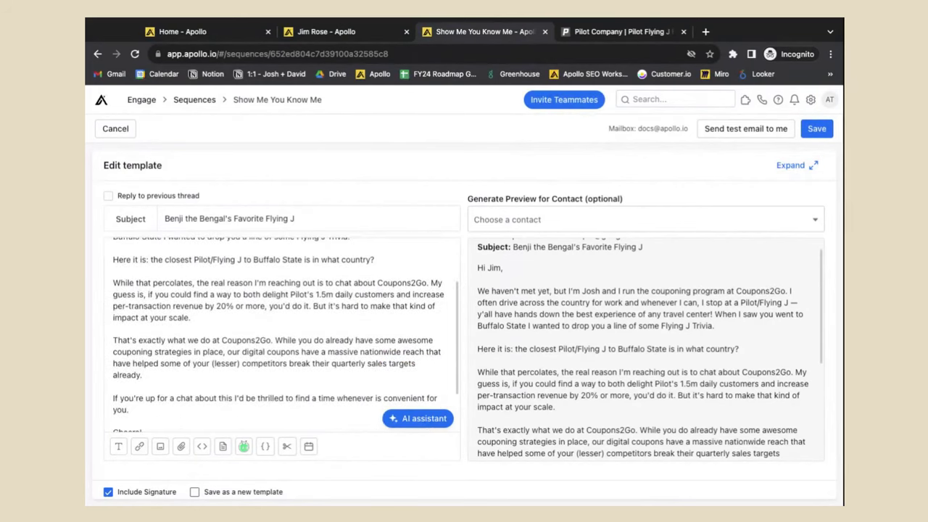
{"action": "scroll", "coordinate": [282, 326], "scroll_direction": "down", "scroll_amount": 1}
{"action": "left_click", "coordinate": [114, 252]}
{"action": "double_click", "coordinate": [133, 251]}
{"action": "triple_click", "coordinate": [134, 252]}
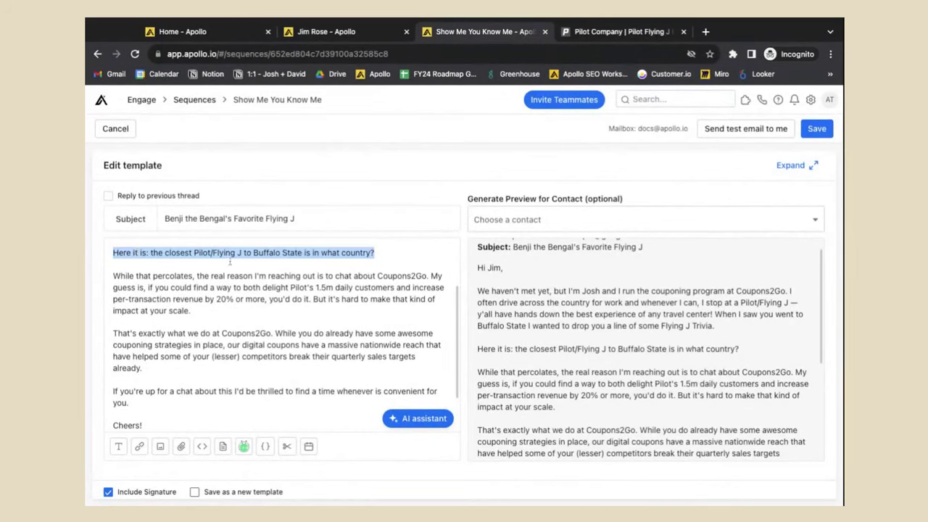
{"action": "left_click", "coordinate": [252, 255]}
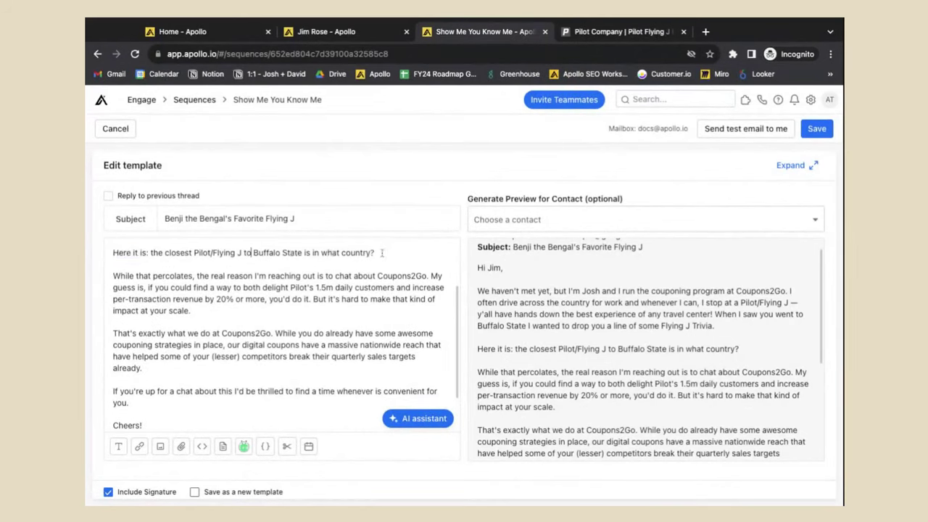
{"action": "scroll", "coordinate": [381, 252], "scroll_direction": "down", "scroll_amount": 2}
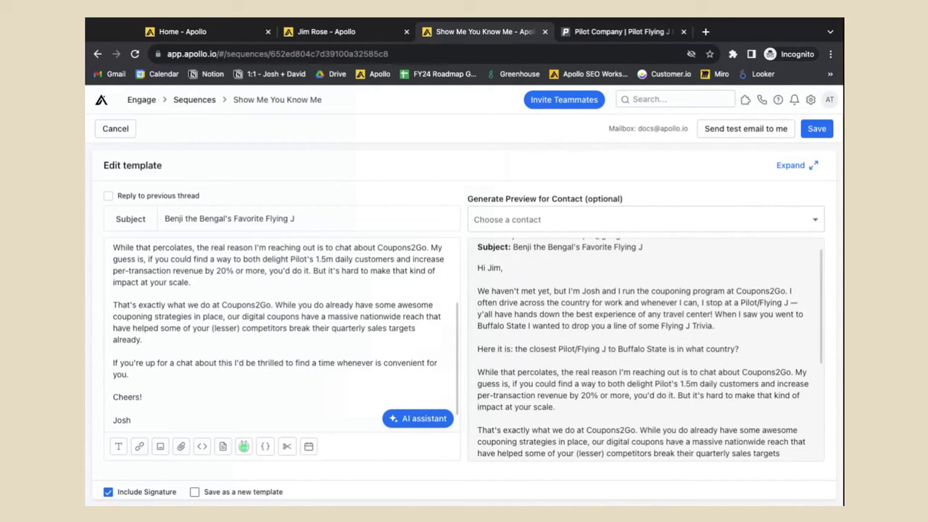
Highlight the daily customers phrase and the per-transaction revenue claim in the email's reason-for-reaching-out paragraph.
{"action": "left_click_drag", "start_coordinate": [316, 259], "coordinate": [394, 259]}
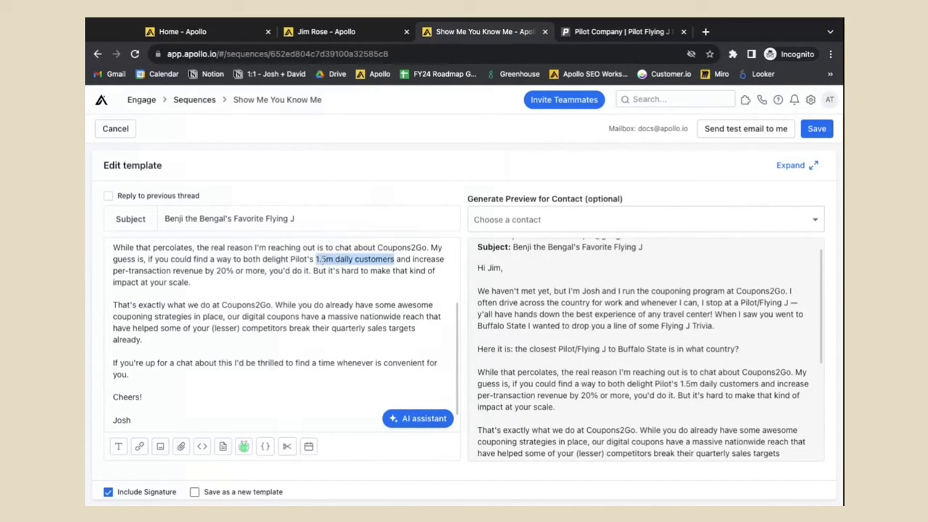
{"action": "left_click_drag", "start_coordinate": [175, 270], "coordinate": [260, 270]}
{"action": "left_click", "coordinate": [255, 270]}
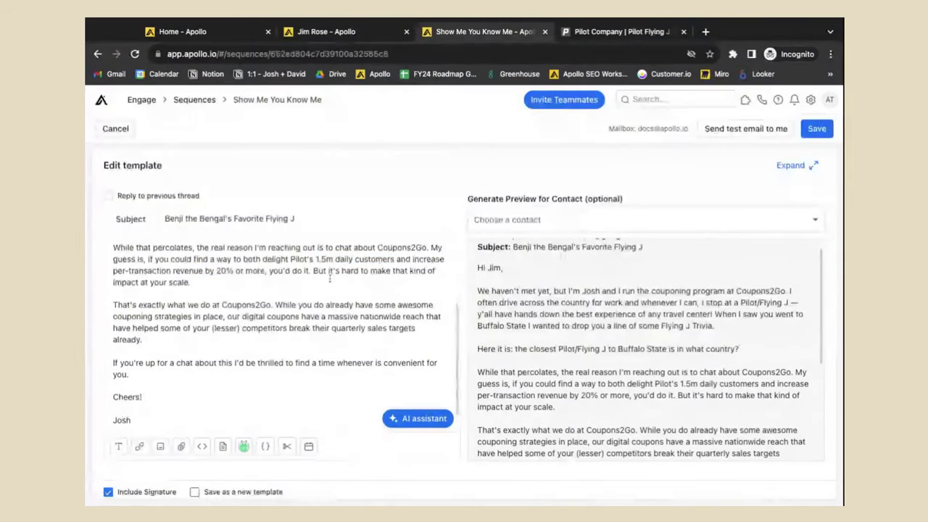
Highlight and read the paragraph from the existing couponing strategies compliment through the digital coupons' nationwide reach and competitors' sales targets.
{"action": "scroll", "coordinate": [329, 278], "scroll_direction": "down", "scroll_amount": 1}
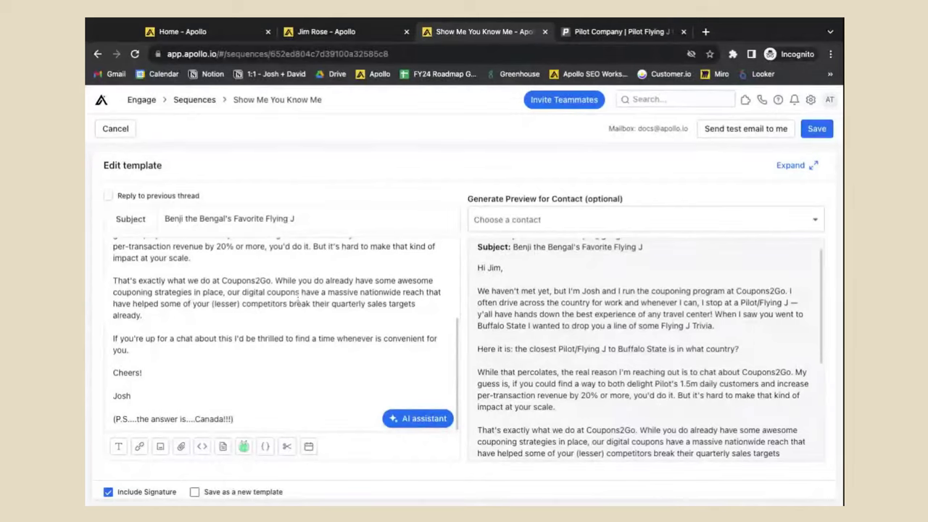
{"action": "left_click", "coordinate": [276, 280]}
{"action": "key", "text": "shift+Down"}
{"action": "key", "text": "shift+Down"}
{"action": "key", "text": "shift+Down"}
{"action": "left_click", "coordinate": [277, 279]}
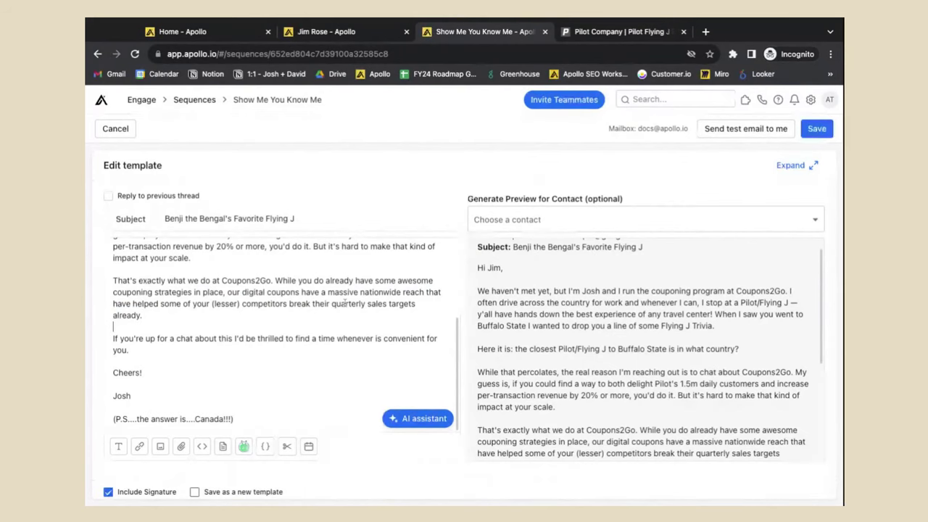
Highlight the closing request for a chat, and leave the Day 1 email template without saving to return to the sequence overview.
{"action": "triple_click", "coordinate": [209, 338]}
{"action": "left_click", "coordinate": [325, 355]}
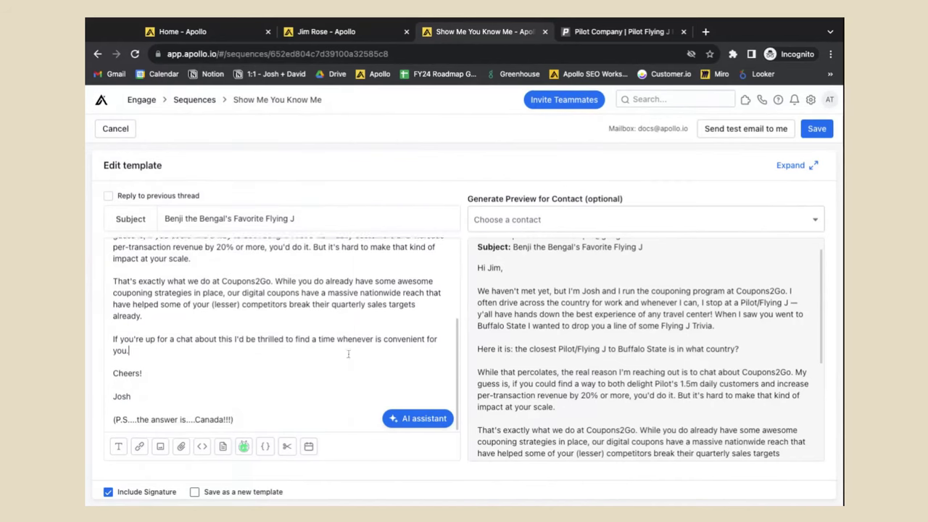
{"action": "scroll", "coordinate": [290, 279], "scroll_direction": "up", "scroll_amount": 3}
{"action": "left_click", "coordinate": [116, 129]}
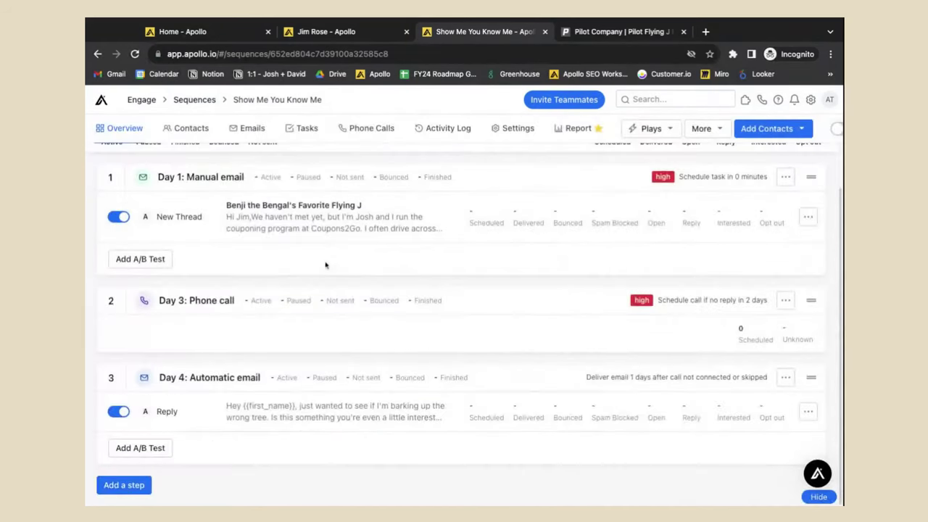